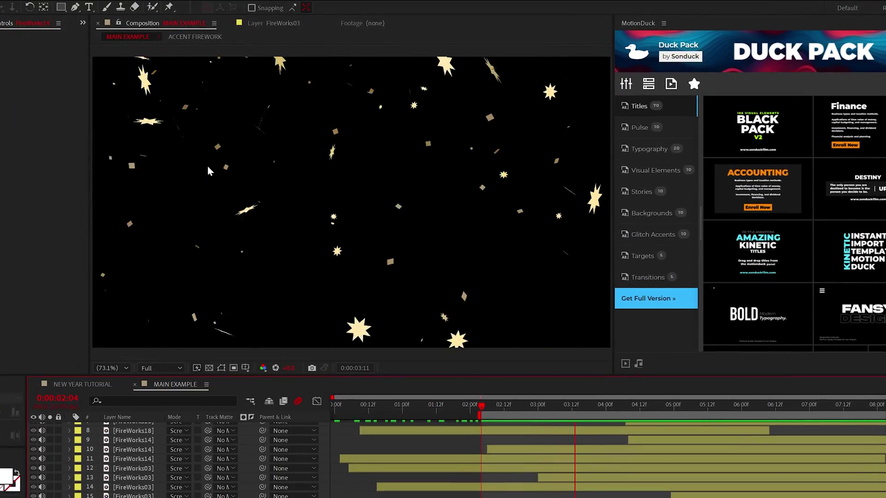
- Draw a large centred star shape with 8 points and pale-yellow #FFDF89 fill
left_click(487, 407)
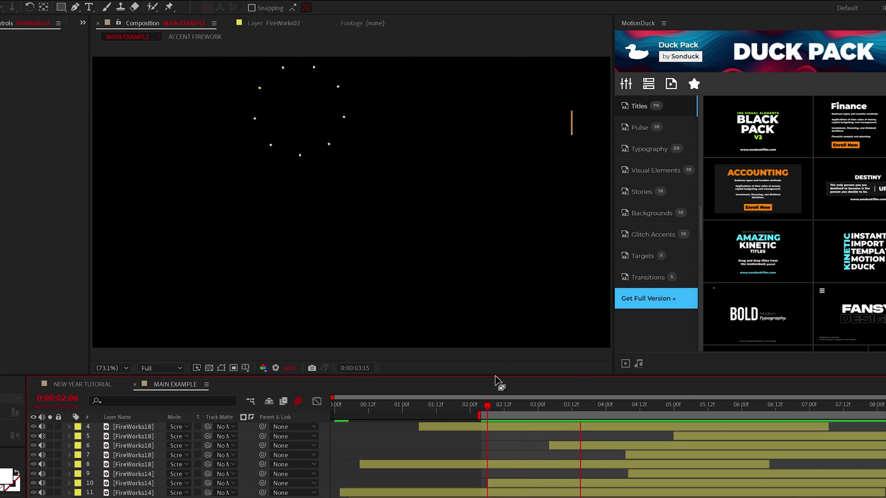
scroll(180, 457, "up", 3)
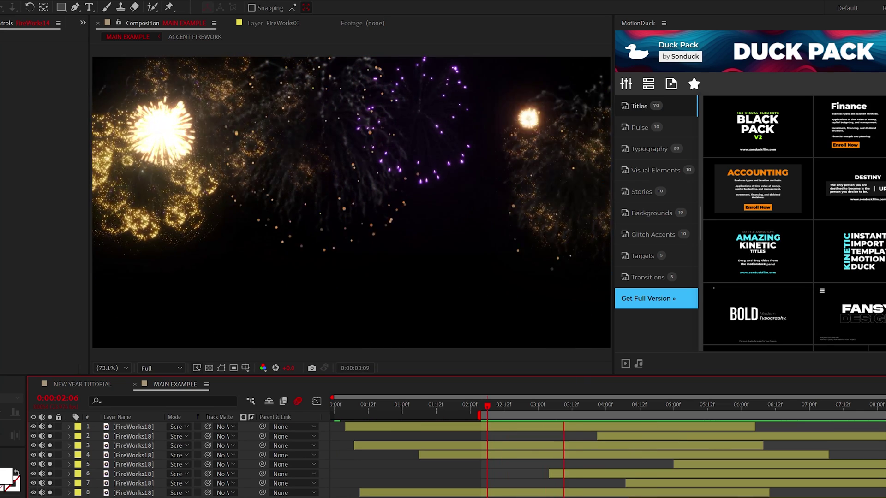
scroll(422, 496, "down", 5)
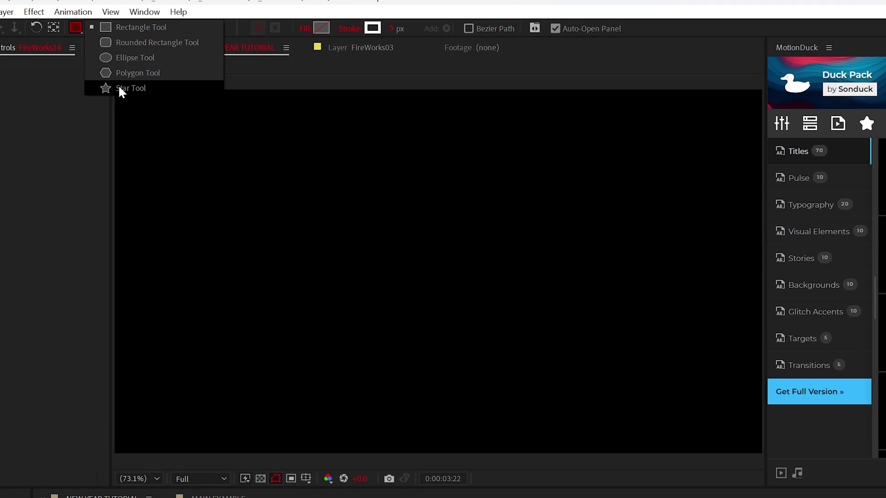
left_click(167, 56)
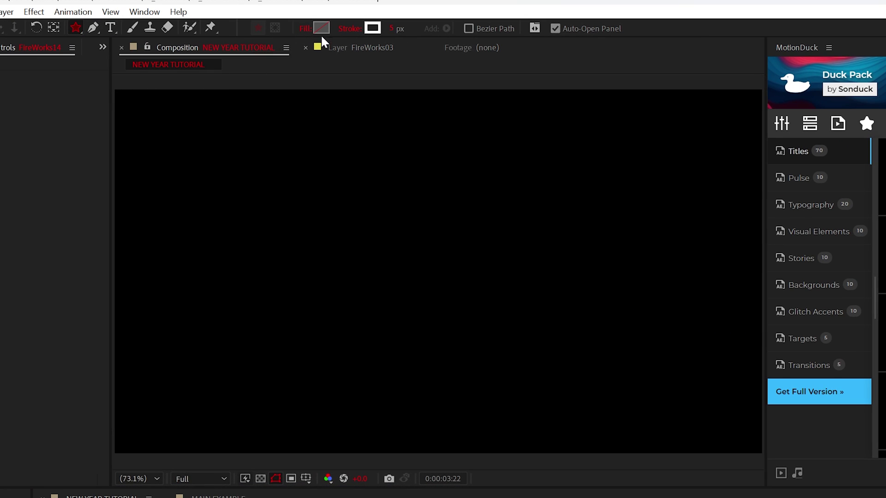
left_click_drag(439, 270, 493, 394)
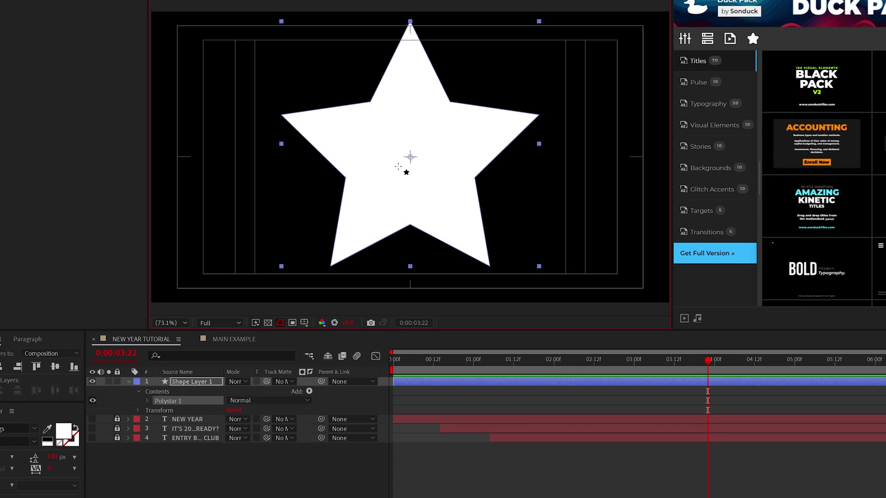
left_click(149, 402)
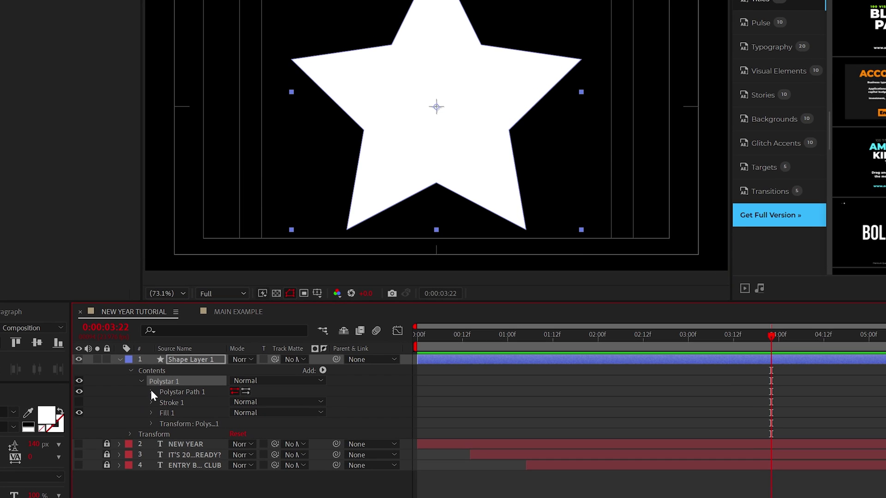
left_click(158, 411)
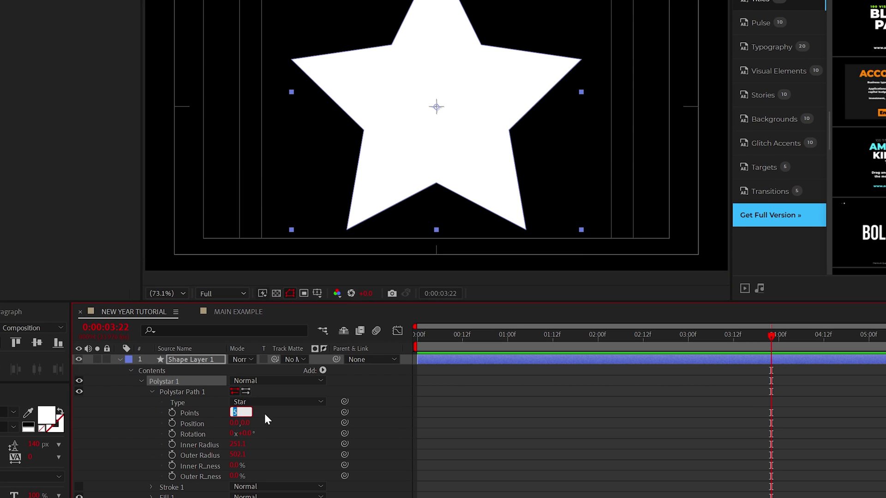
type("8")
key("Return")
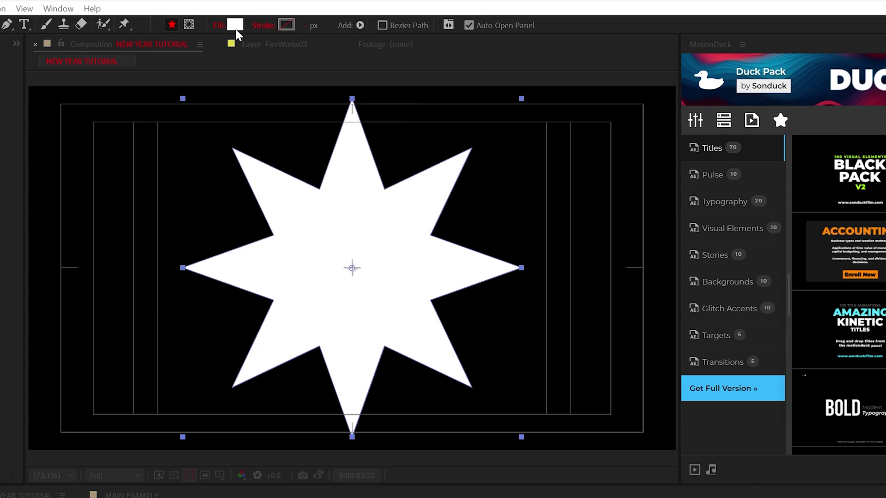
left_click(235, 25)
type("FFDF89")
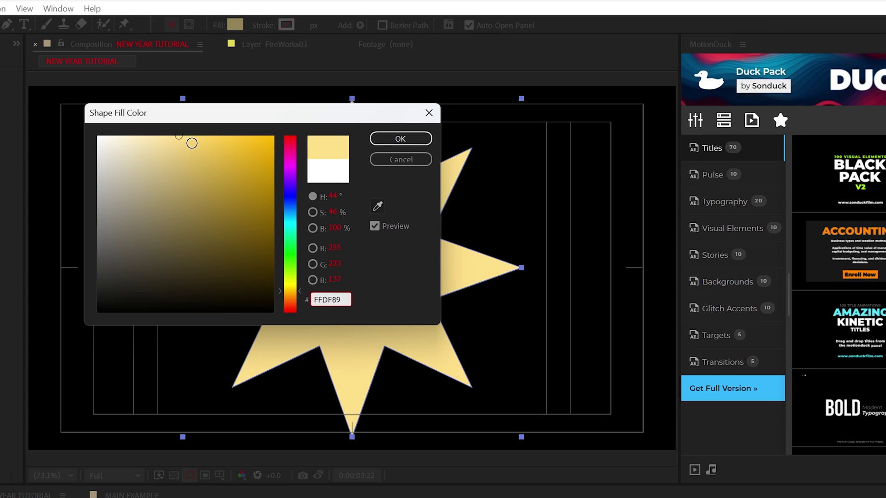
left_click(386, 140)
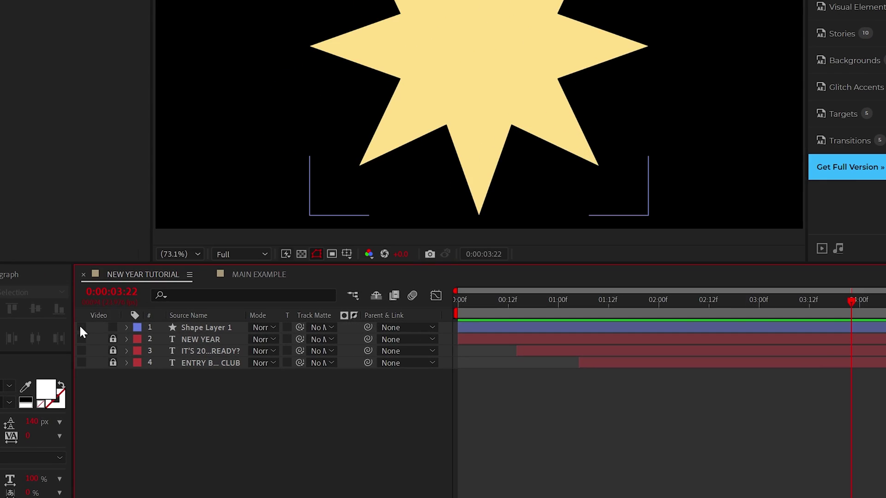
- Hide the star layer and add a new solid layer named Particles
left_click(81, 327)
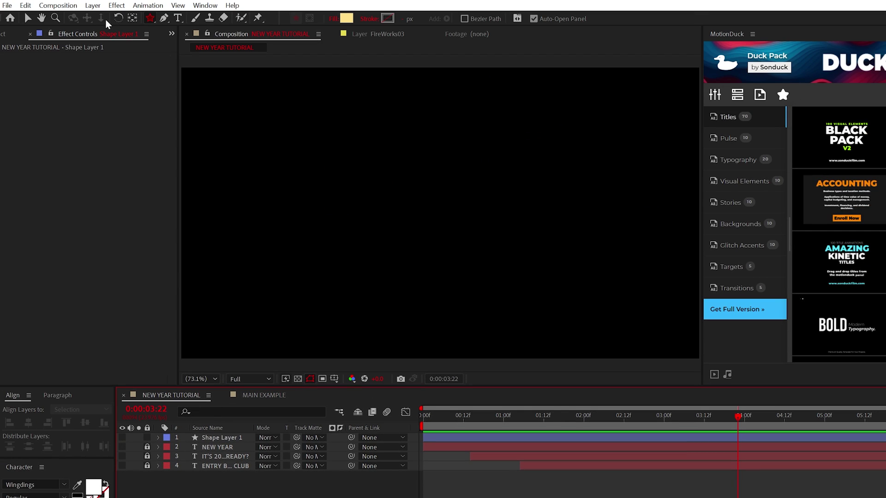
left_click(92, 6)
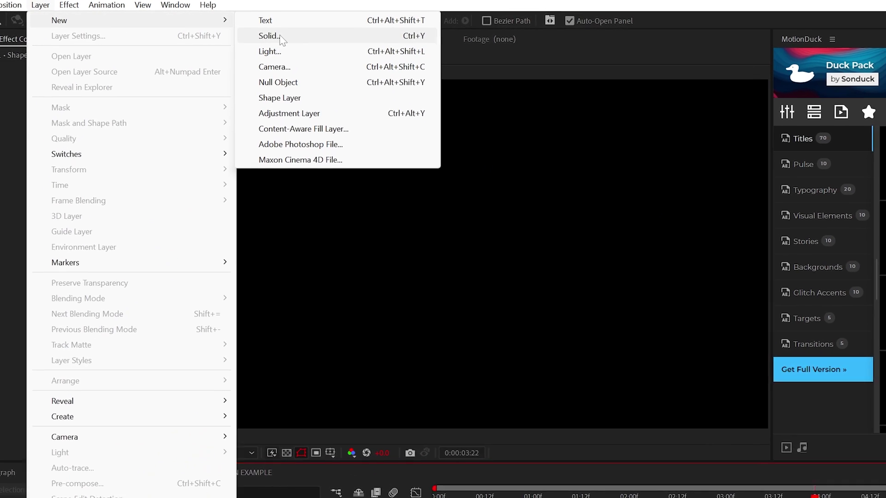
left_click(291, 33)
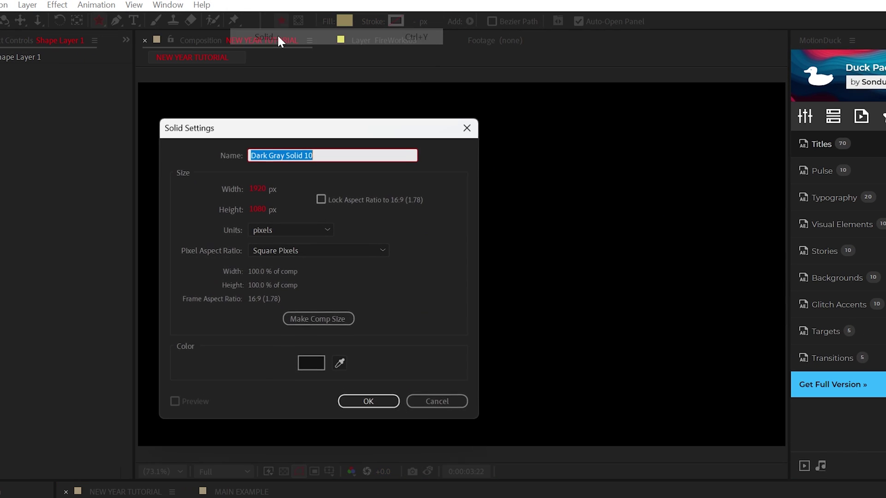
type("ticles")
key("Return")
left_click(115, 3)
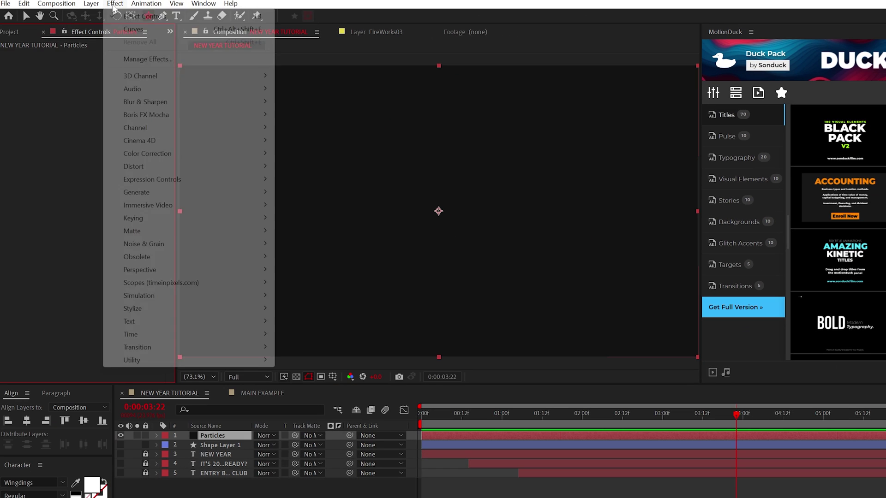
mouse_move(135, 214)
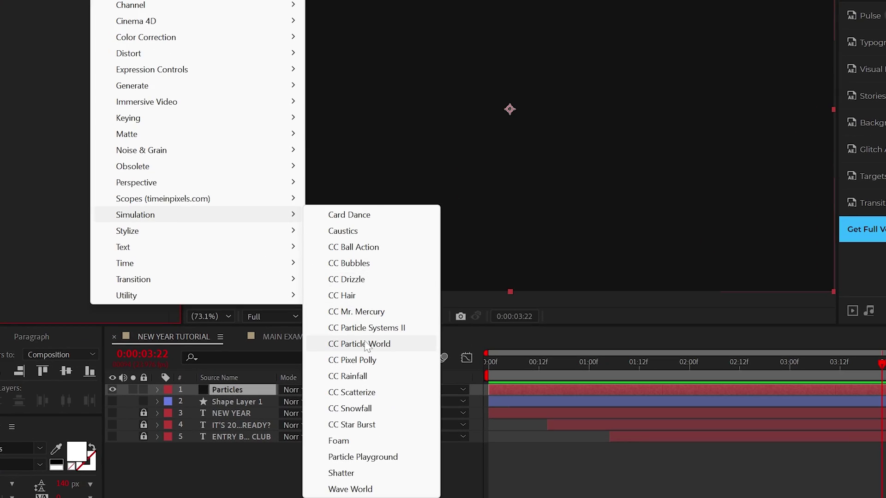
- Apply CC Particle World to Particles with Textured QuadPolygon particles textured by the star shape layer
left_click(312, 400)
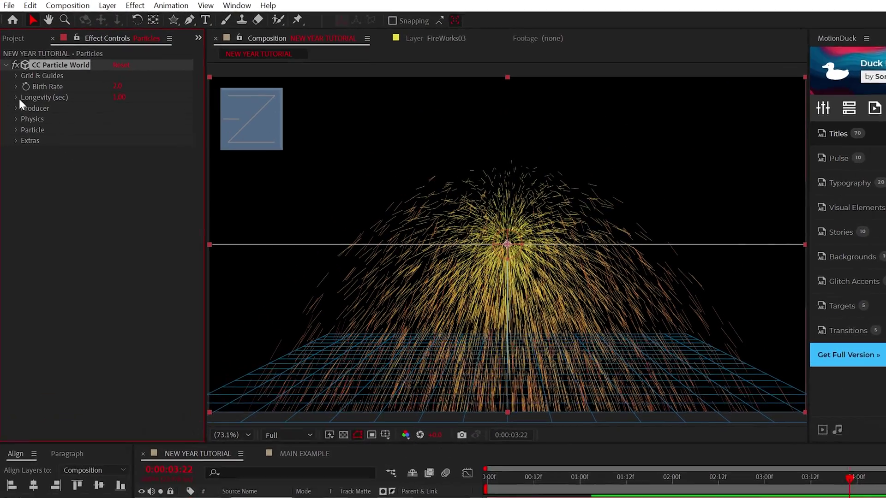
left_click(12, 93)
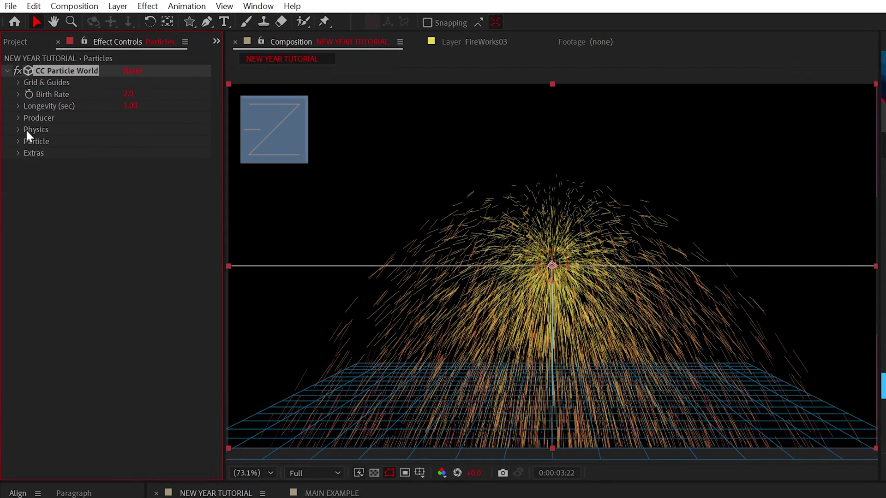
left_click(18, 141)
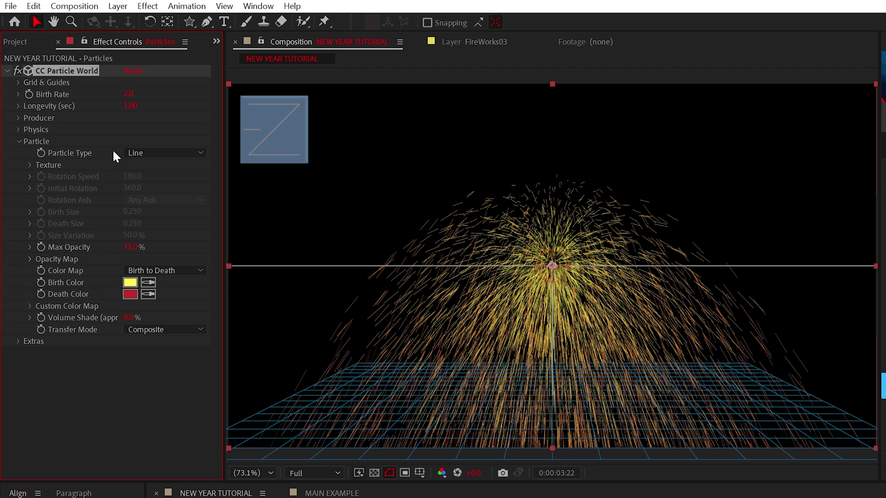
left_click(193, 153)
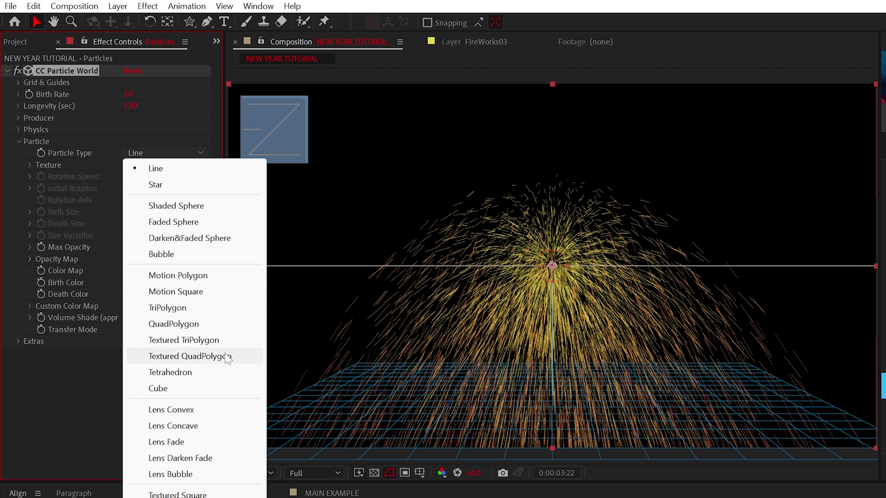
left_click(189, 356)
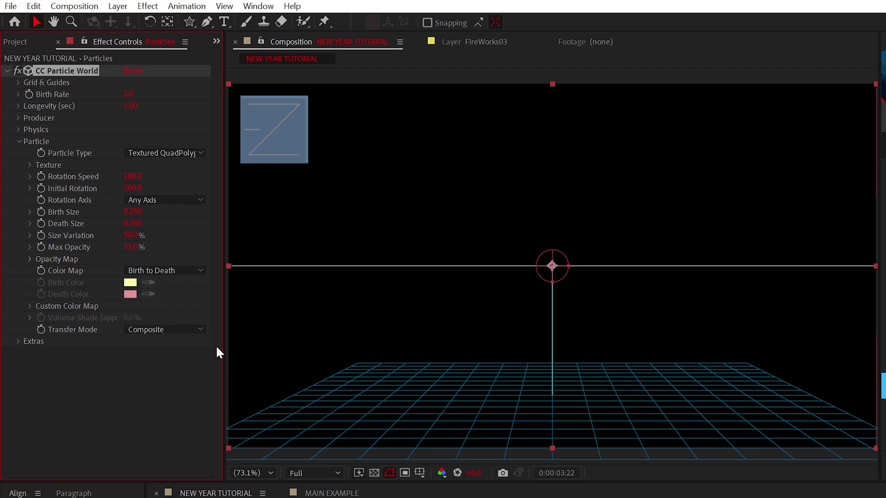
left_click(30, 165)
left_click(132, 177)
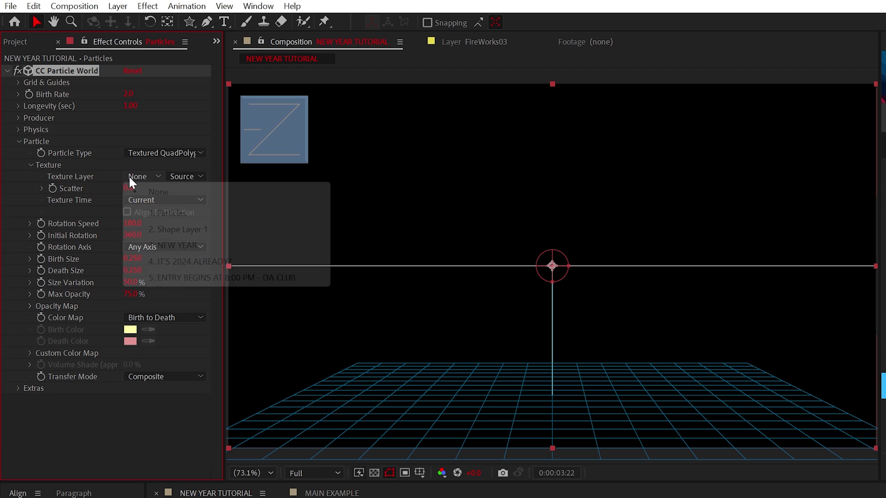
left_click(205, 230)
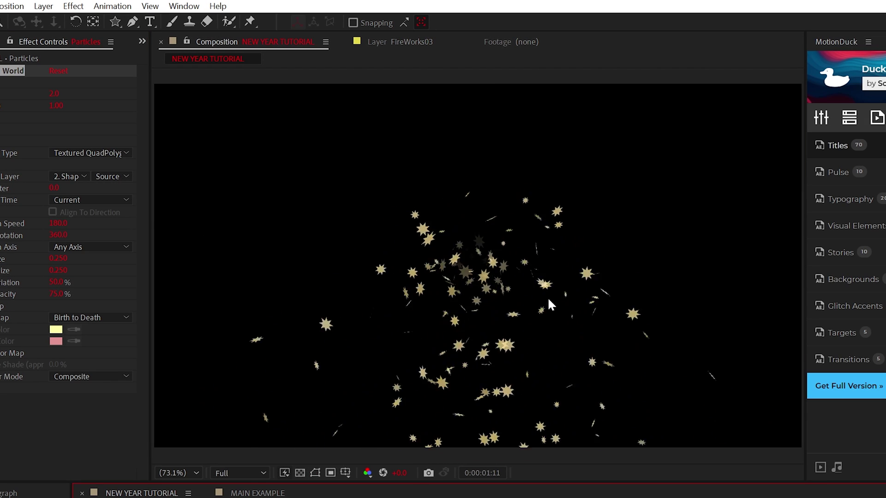
- Set particle birth and death size 0.5, size variation 100%, and adjust max opacity and its curve
left_click(133, 259)
type(".5")
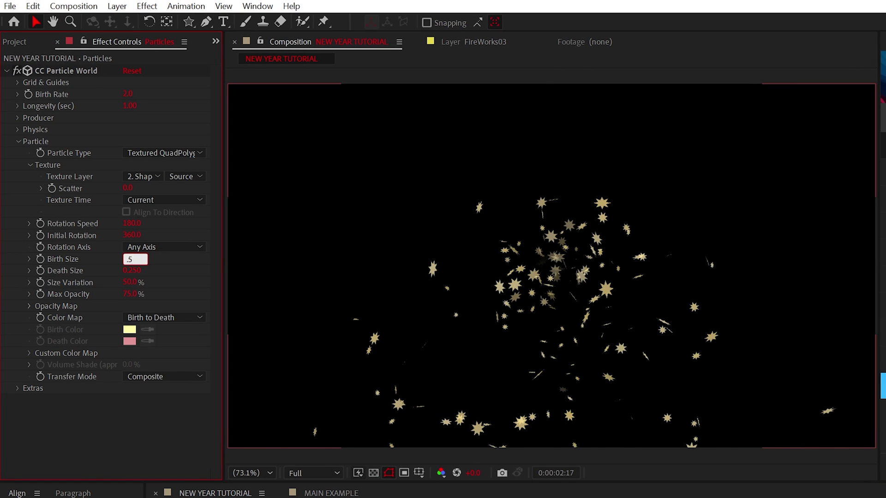
key("Return")
key("Return")
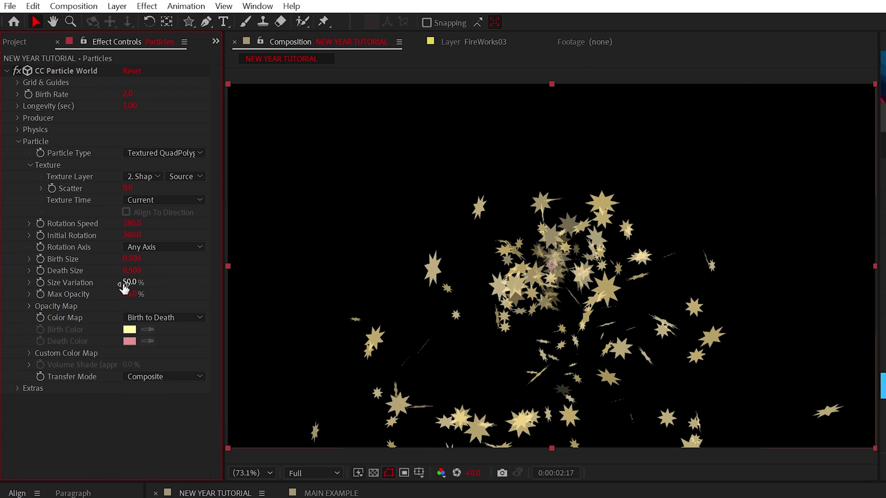
type("100")
key("Return")
left_click(140, 299)
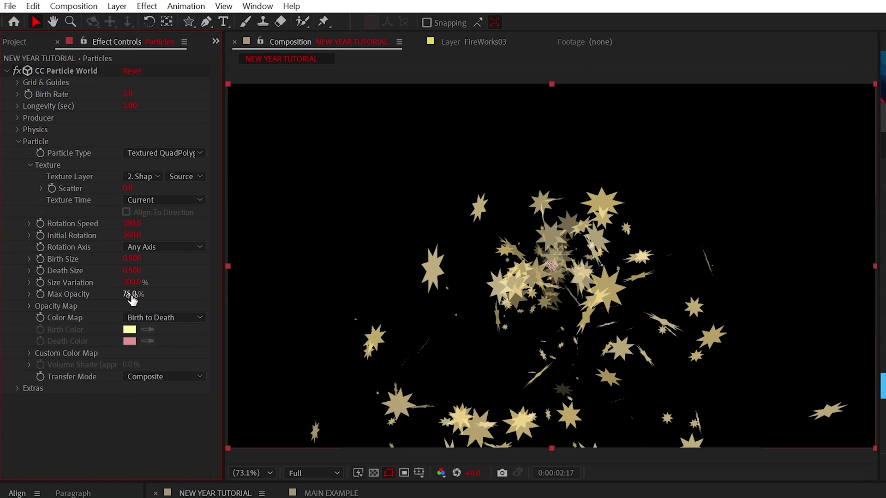
type("100")
key("Return")
key("ctrl+shift+a")
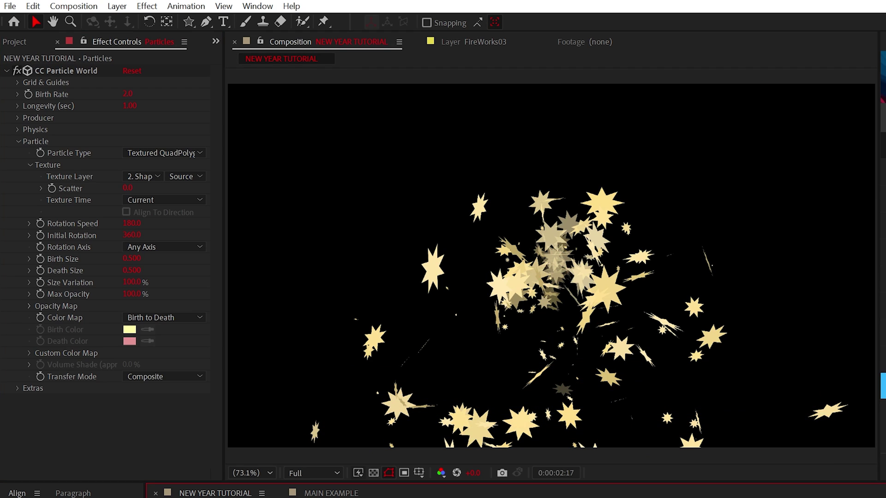
left_click(68, 318)
left_click(30, 306)
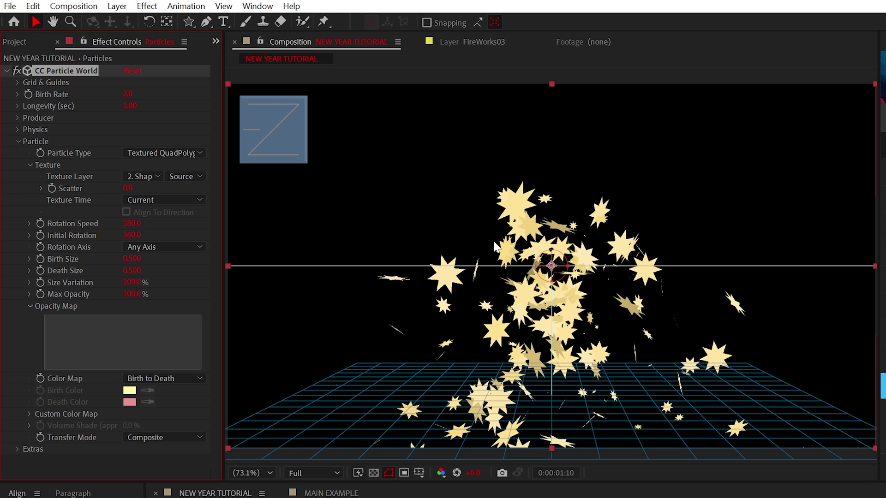
- Raise the producer to the frame's top edge (Position Y -0.31) and preview
left_click(19, 141)
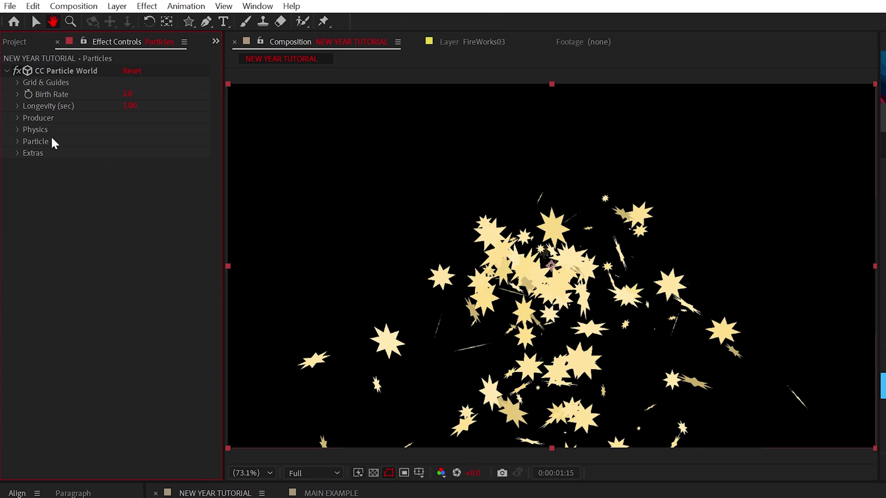
left_click(19, 118)
left_click(60, 69)
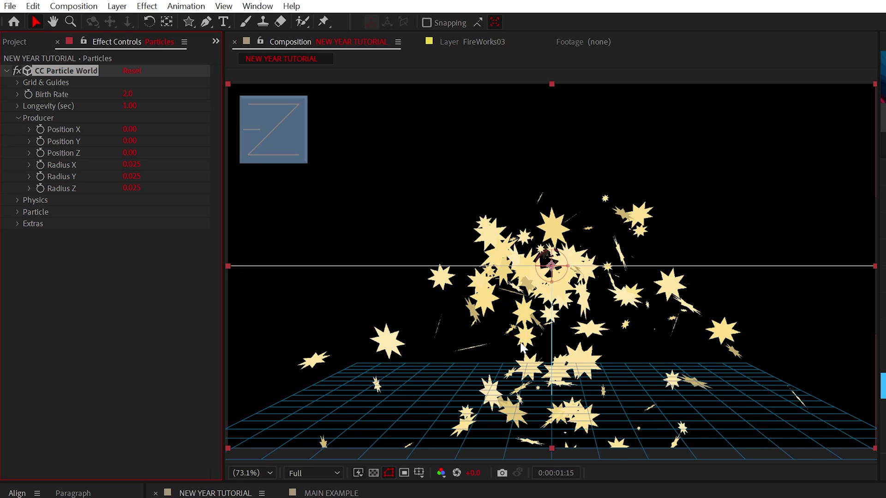
scroll(548, 284, "down", 2)
left_click_drag(551, 269, 552, 131)
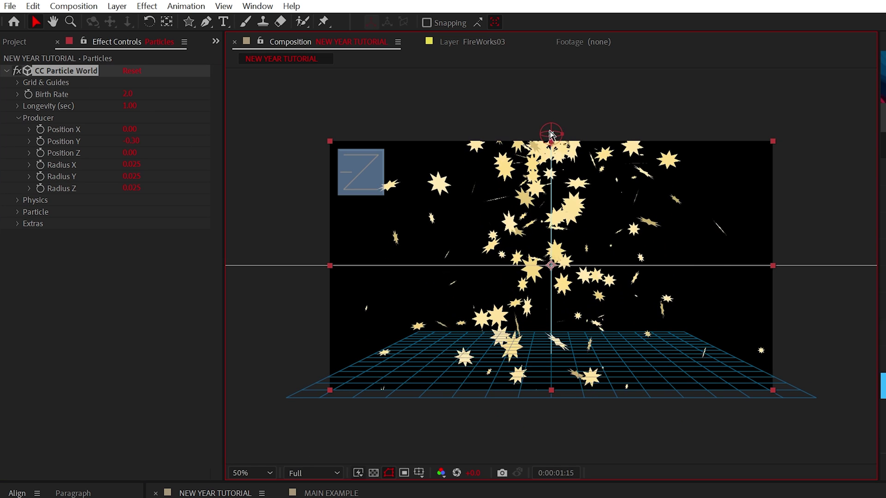
key("Home")
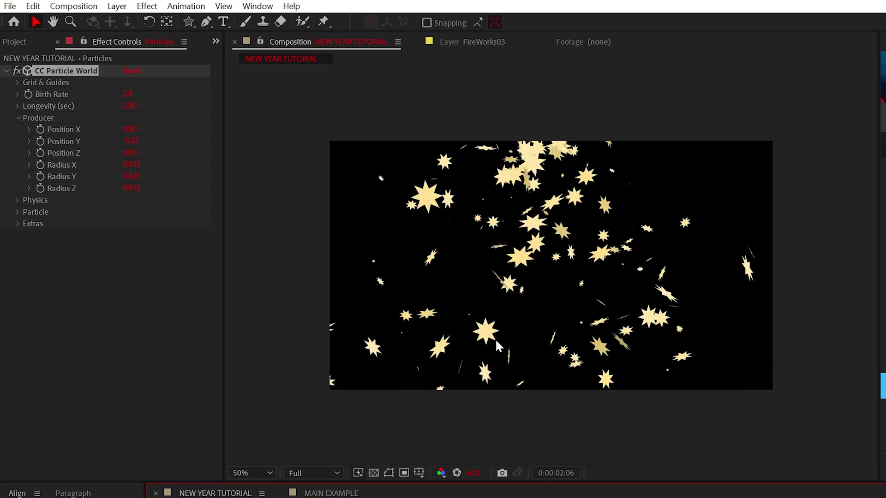
key("space")
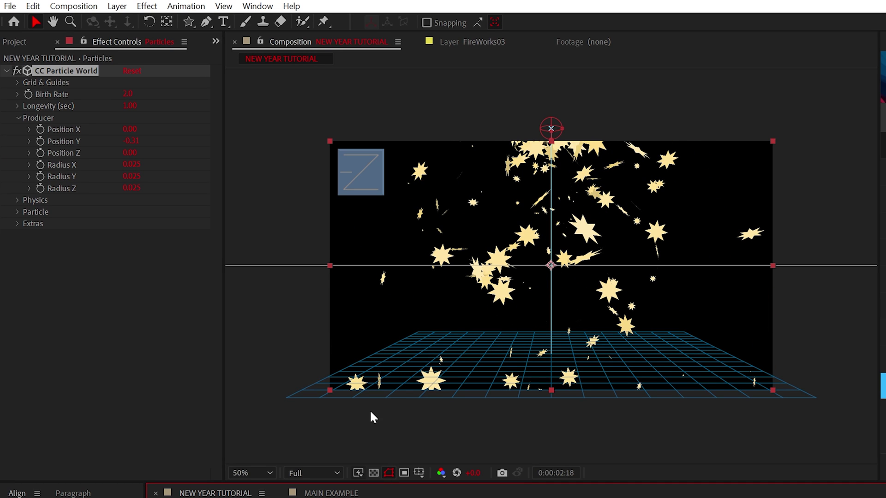
- Widen the producer Radius X to about 0.585 so stars spread across the frame, then preview
left_click_drag(131, 169, 177, 174)
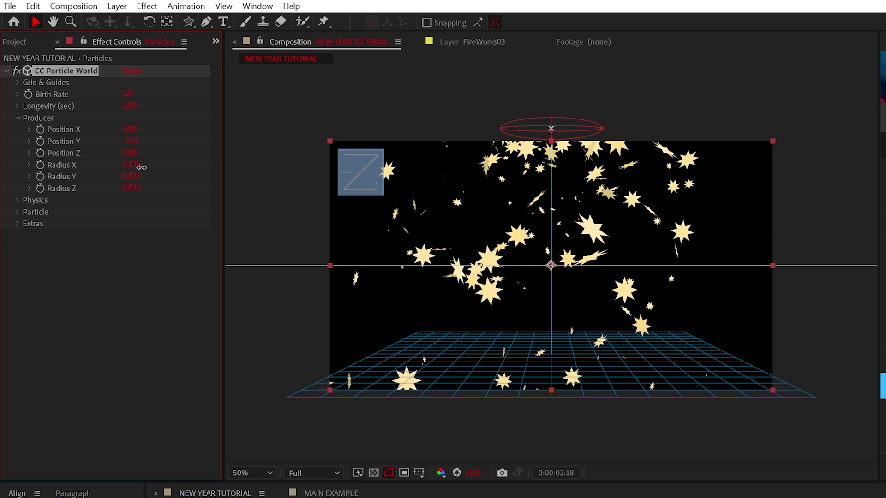
key("shift+slash")
key("space")
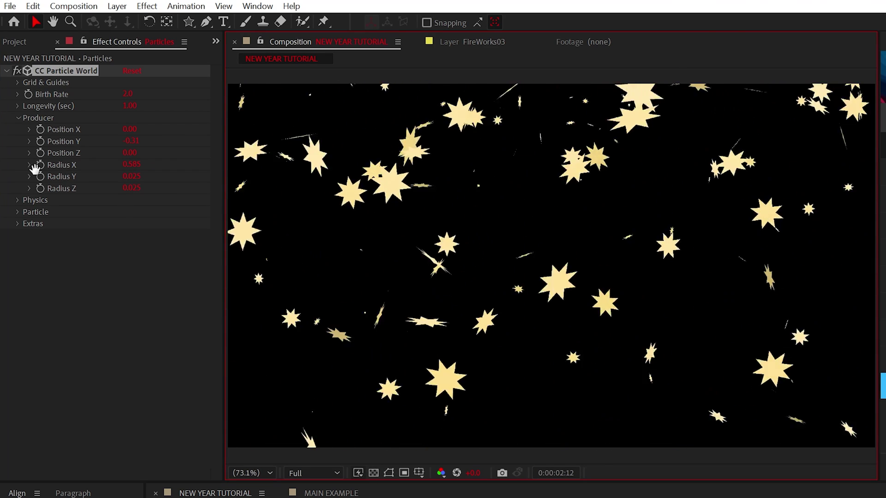
key("space")
- Set Physics Velocity 0.10 and Gravity 0.050, Birth Rate 0.1 and Longevity 10
left_click(18, 118)
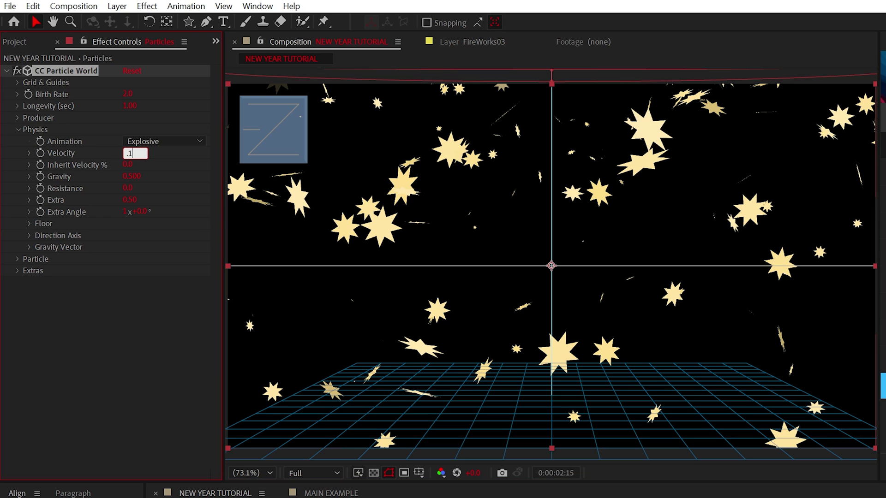
left_click(130, 178)
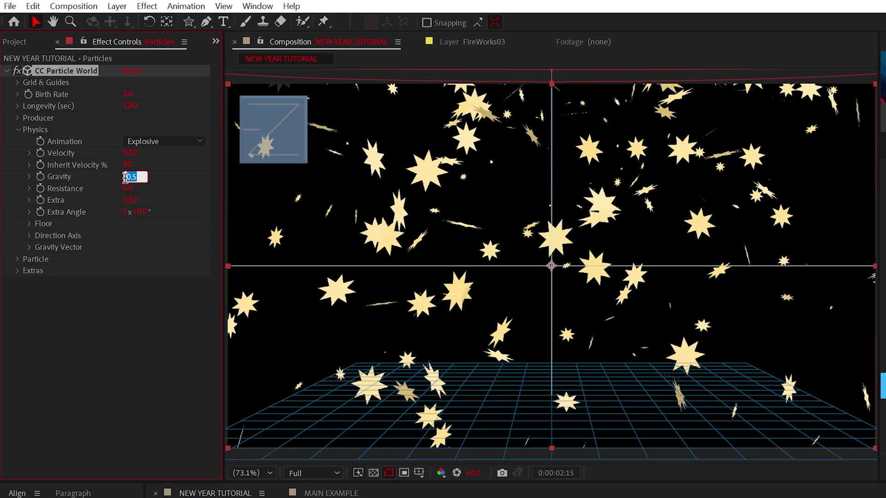
type(".05")
left_click(125, 318)
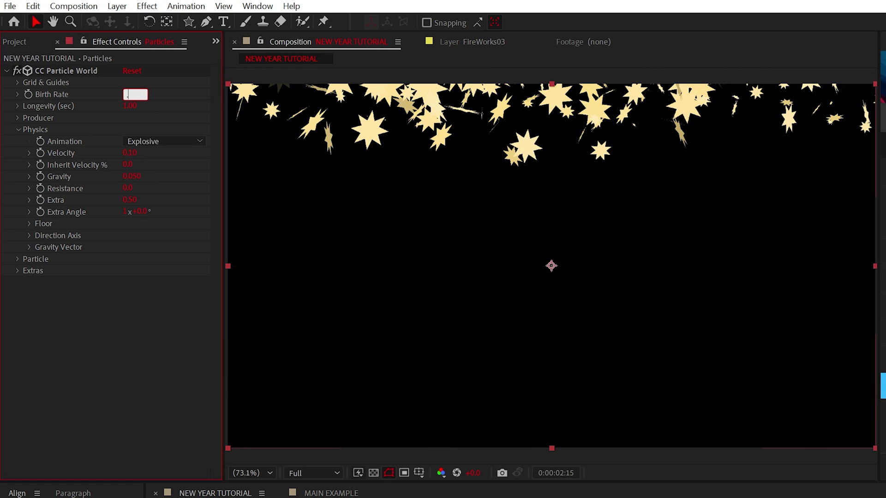
left_click(135, 95)
type(".1")
key("Tab")
type("10")
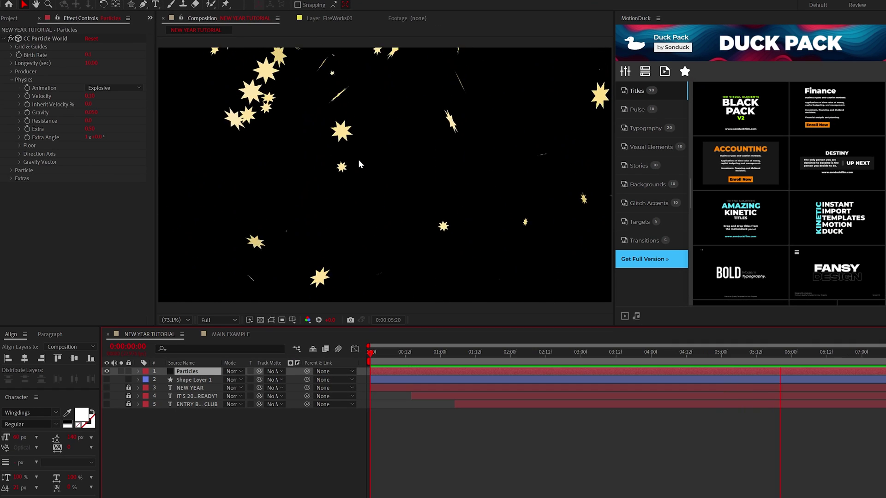
- Duplicate the Particles layer and switch the copy to plain QuadPolygon particles
left_click(193, 373)
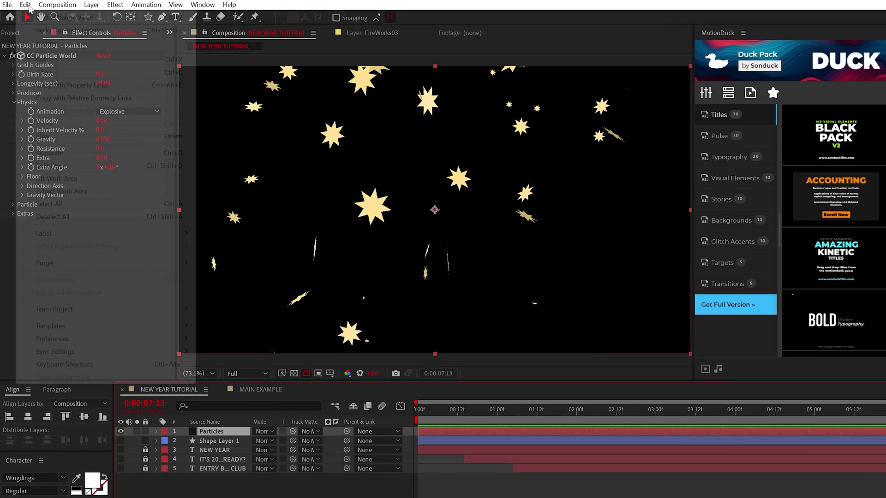
left_click(25, 6)
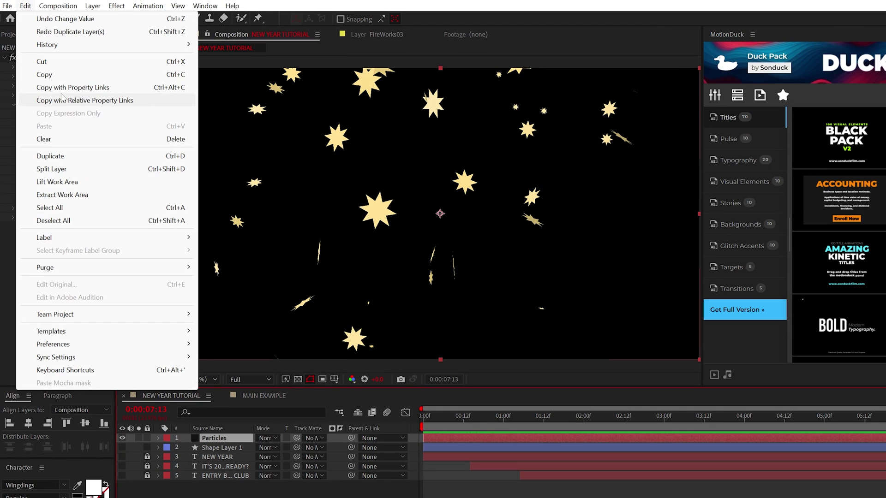
left_click(52, 157)
left_click(14, 114)
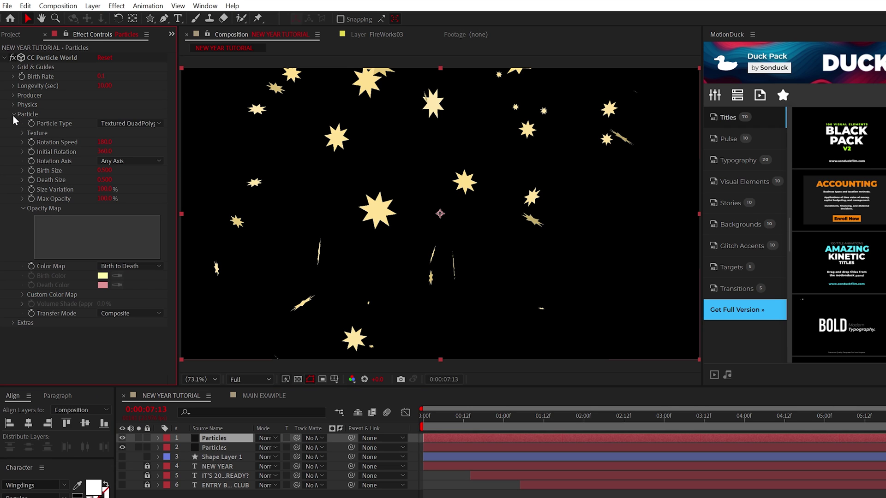
left_click(118, 124)
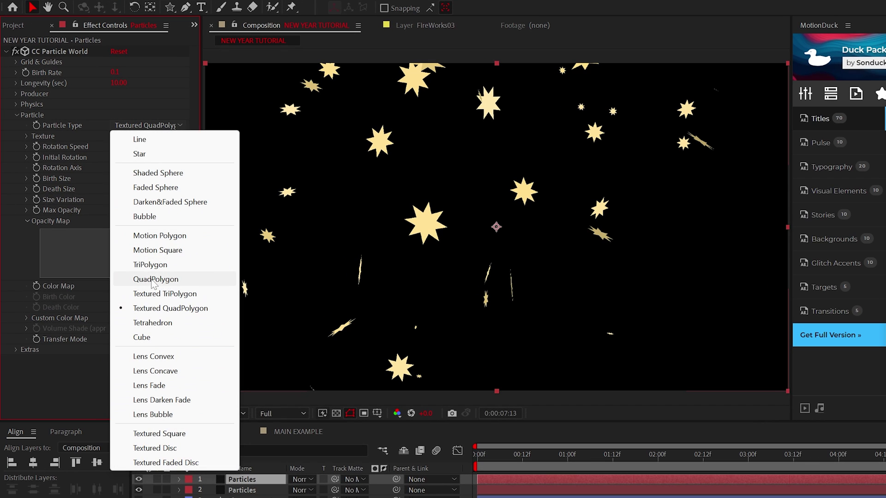
left_click(154, 280)
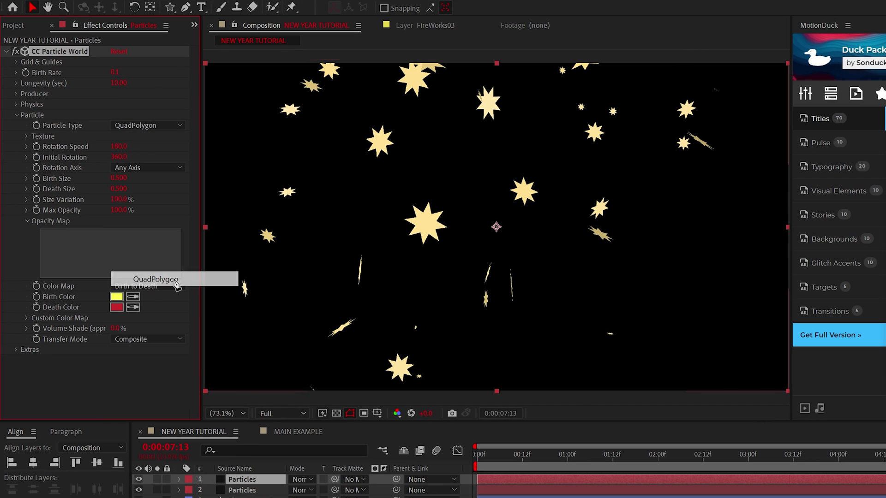
- Give the copy Birth and Death Size 0.1 and an orange FFC250 birth colour
left_click(119, 177)
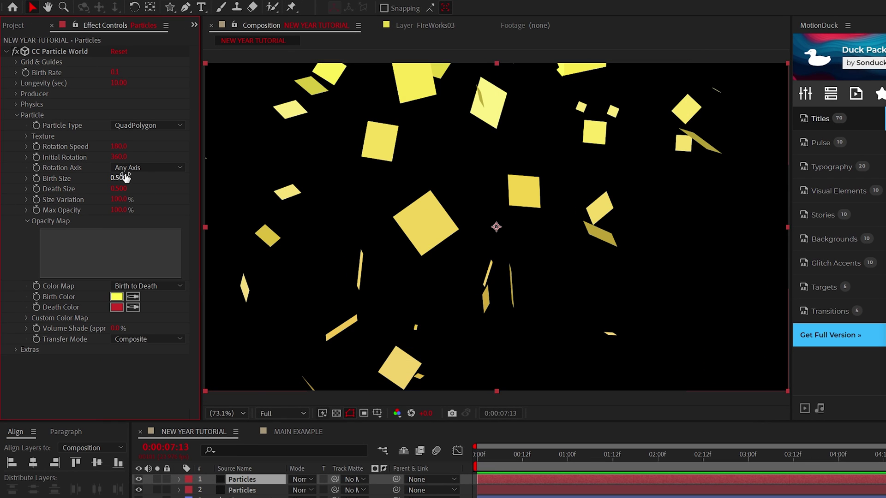
type(".1")
key("Tab")
type(".1")
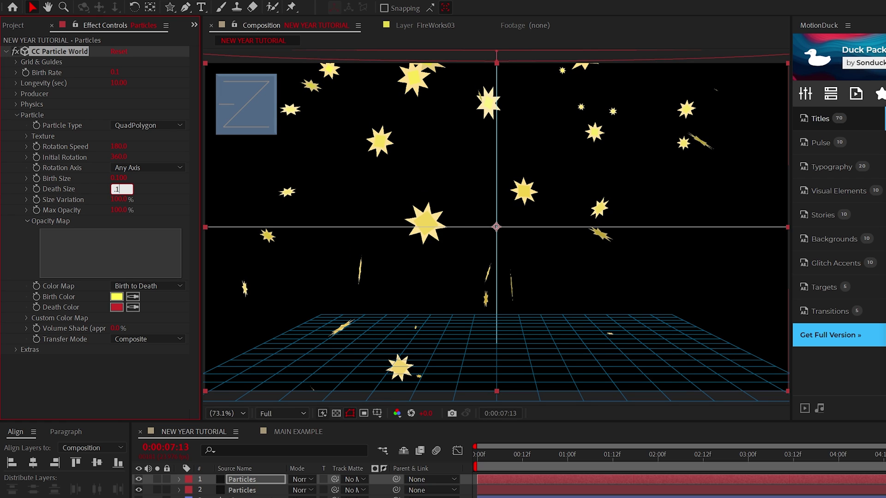
left_click(117, 298)
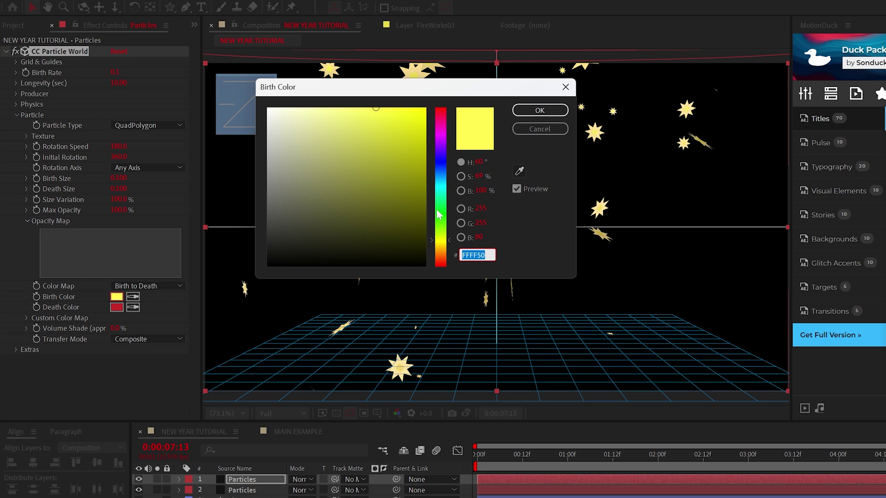
left_click(443, 250)
left_click(529, 112)
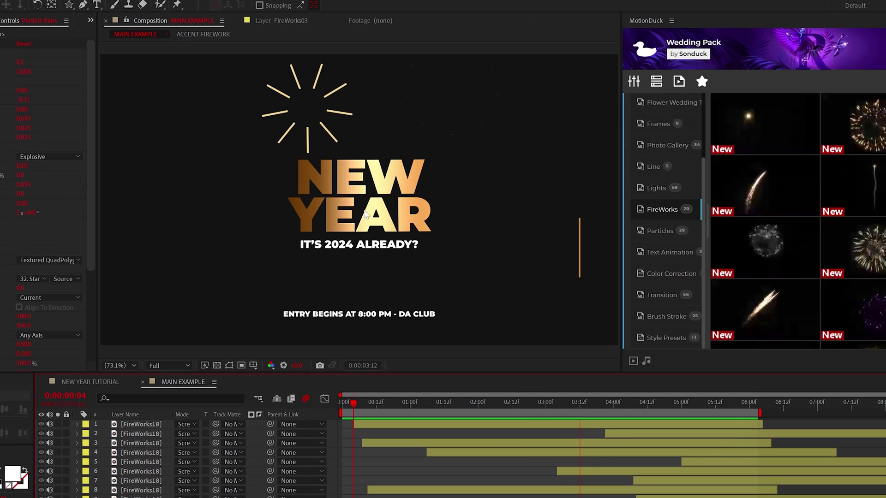
double_click(343, 137)
left_click_drag(123, 340, 294, 343)
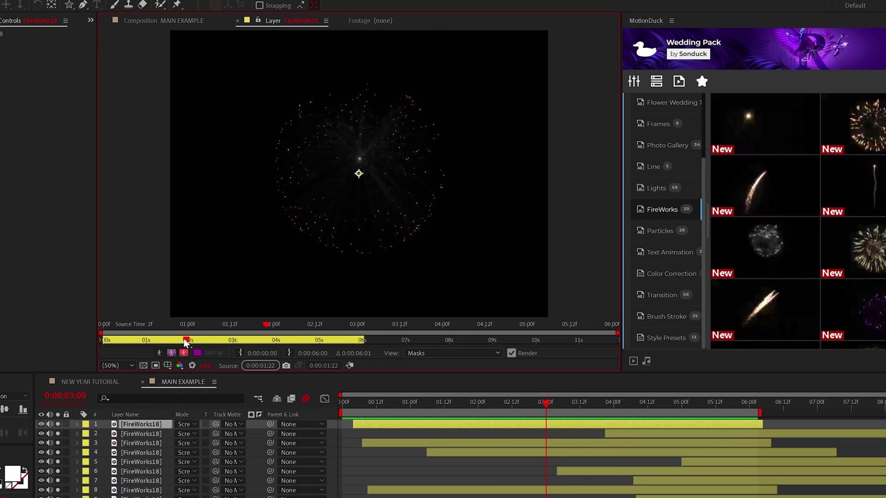
left_click(139, 443)
key("ctrl+Down")
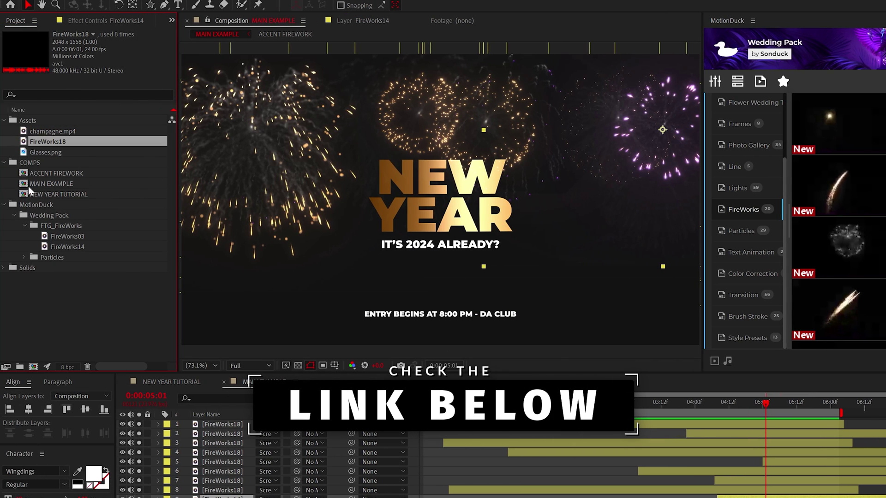
left_click(48, 255)
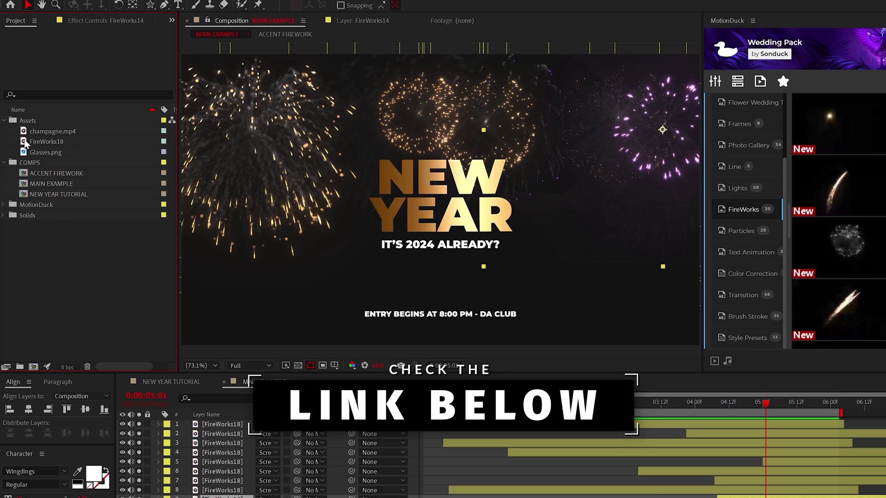
double_click(28, 141)
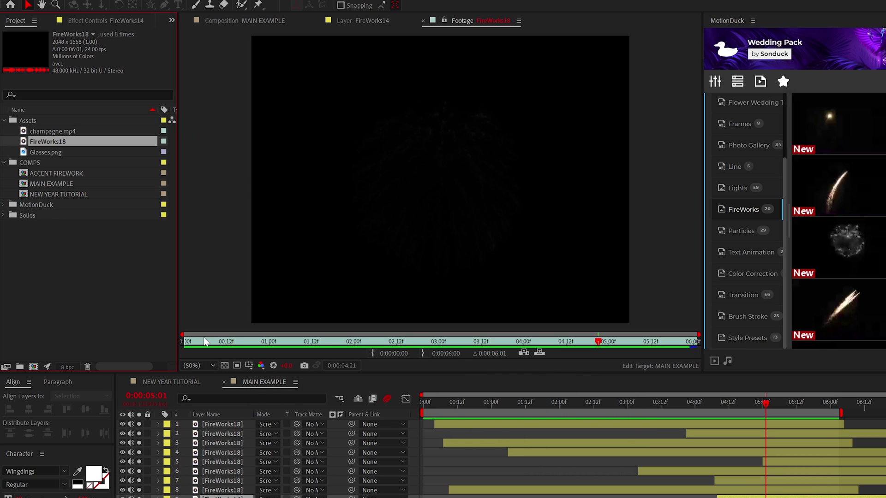
left_click(296, 342)
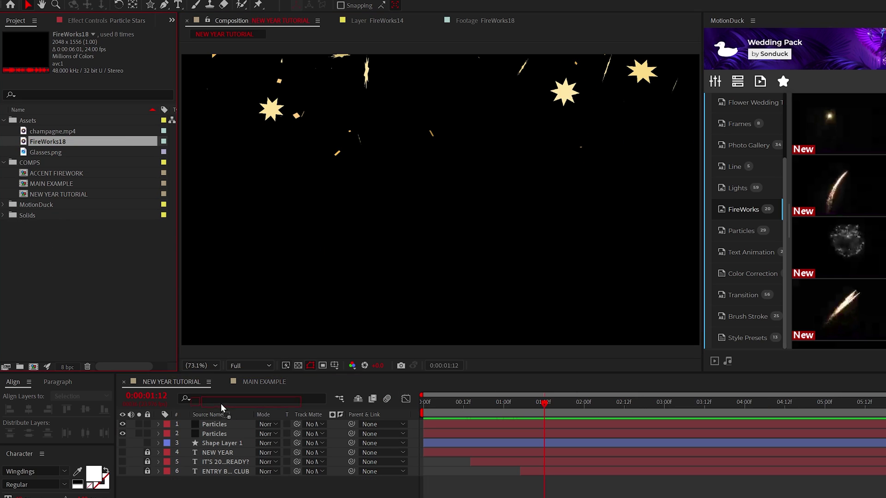
- Add the FireWorks18 footage to the comp with Screen blending to drop its black background
left_click_drag(213, 424, 215, 426)
left_click(272, 427)
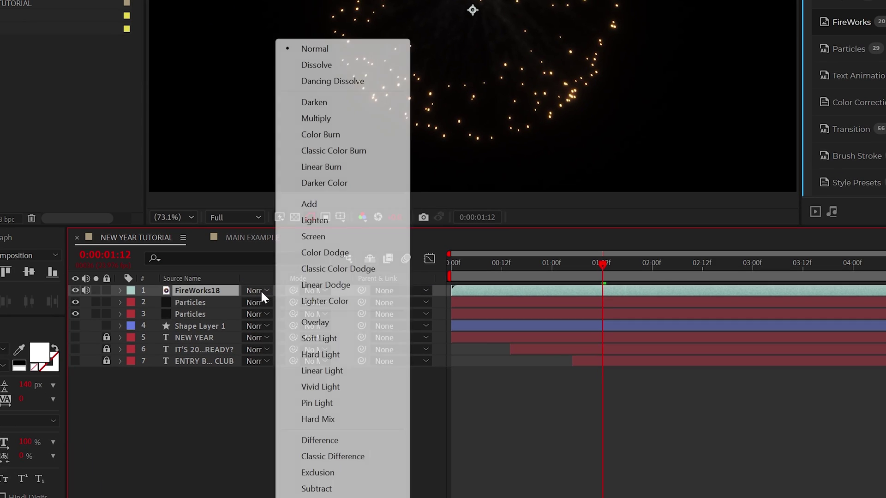
left_click(313, 392)
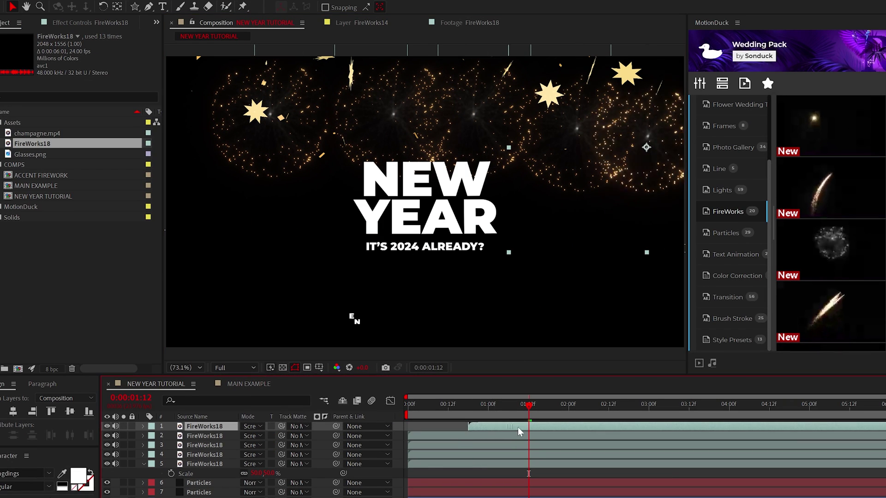
- Drag the FireWorks18 layers to staggered start times and preview the bursts
left_click_drag(479, 437, 652, 445)
left_click_drag(545, 454, 632, 455)
left_click_drag(484, 464, 497, 463)
key("space")
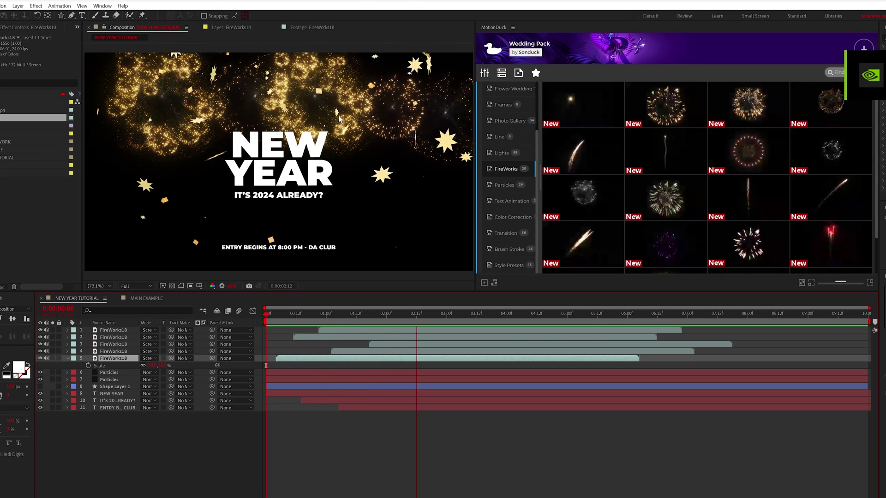
scroll(720, 221, "down", 1)
- Apply FireWorks15 and FireWorks19 clips from the MotionDuck FireWorks category
left_click(720, 222)
left_click(720, 222)
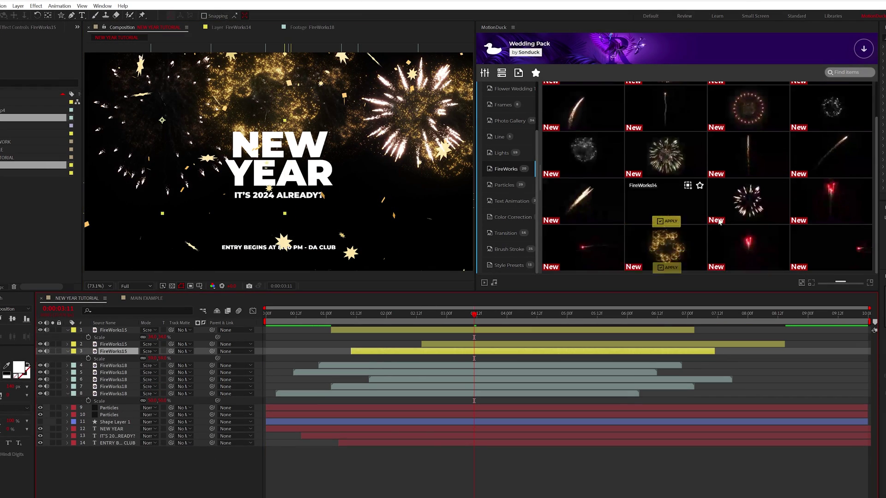
left_click(747, 242)
left_click(748, 243)
left_click(747, 242)
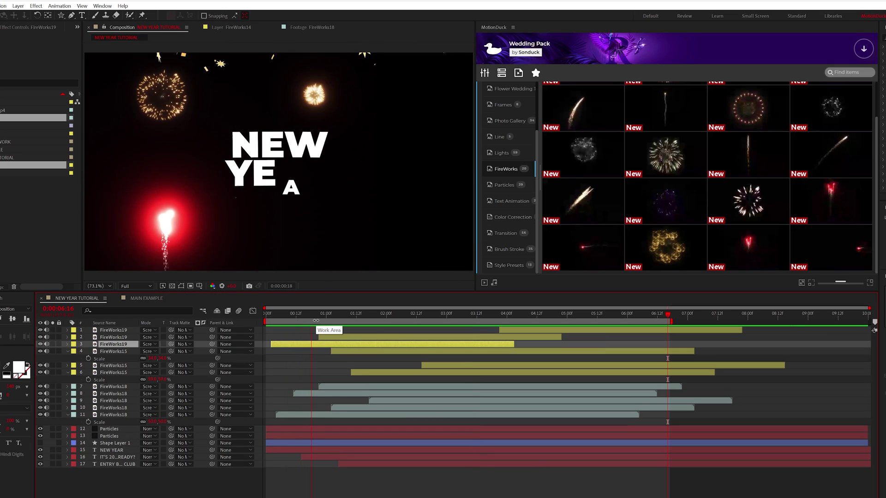
- Browse the Lights and Particles clip categories, then return to FireWorks
left_click(501, 153)
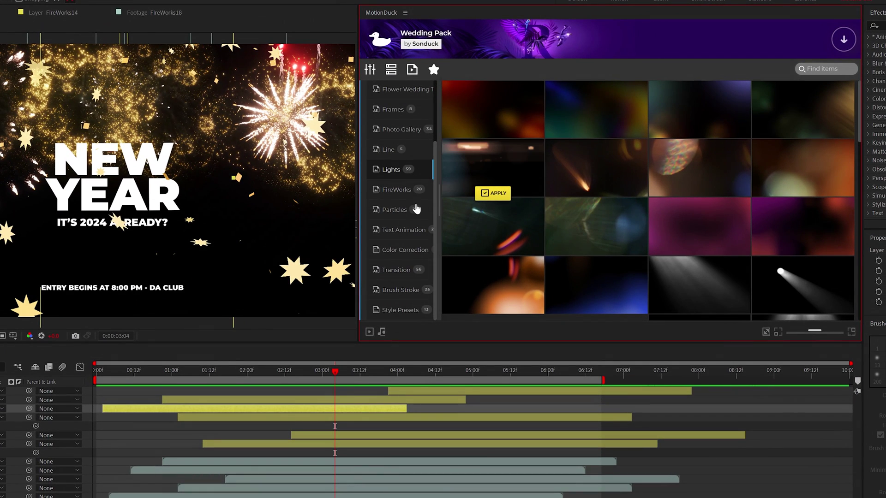
left_click(416, 209)
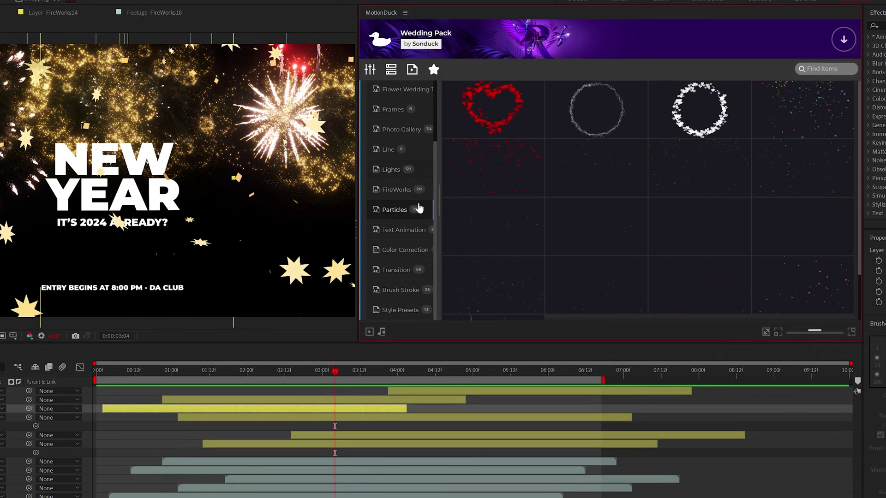
left_click(396, 189)
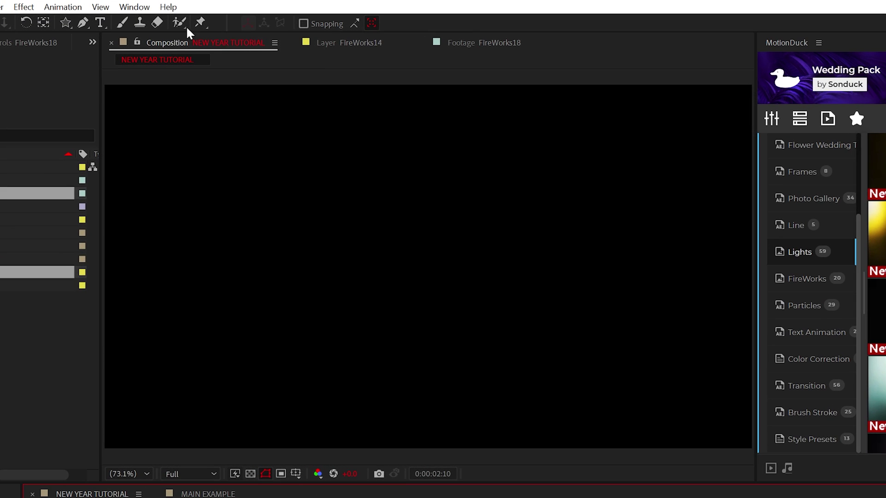
- Show safe guides and give the new centre vertical line no fill and a solid stroke
key("apostrophe")
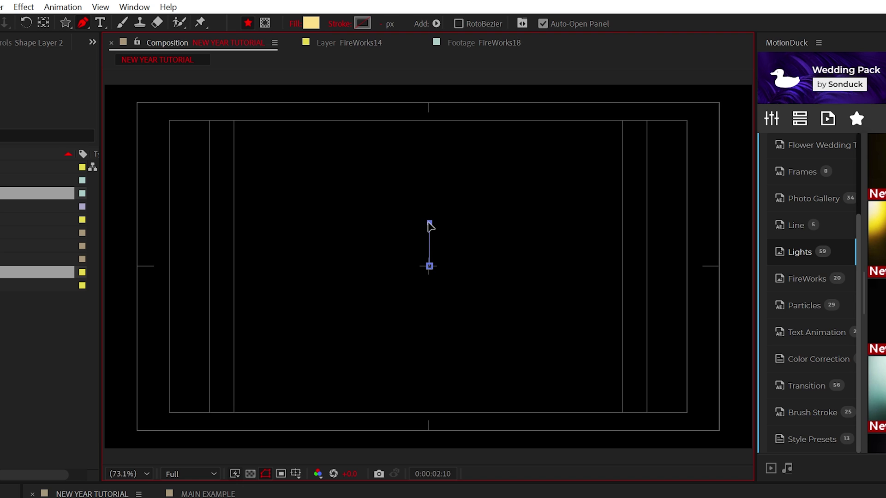
left_click(409, 24)
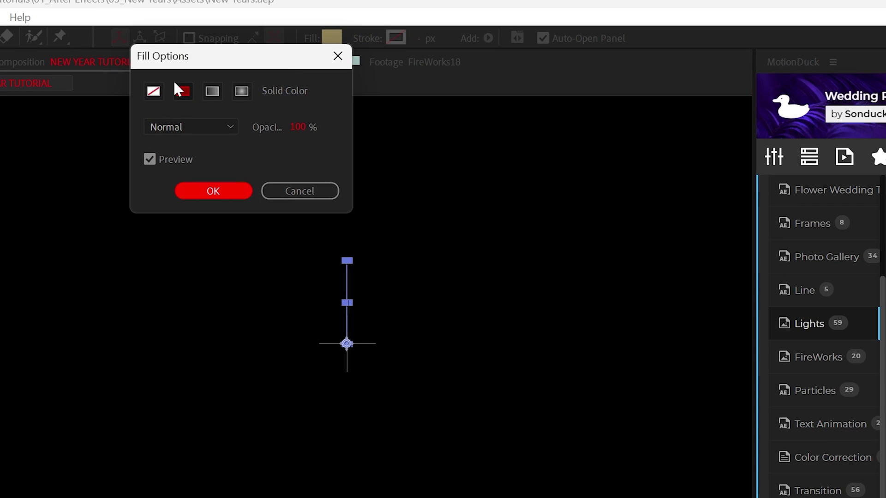
left_click(153, 91)
left_click(187, 189)
left_click(365, 38)
left_click(208, 189)
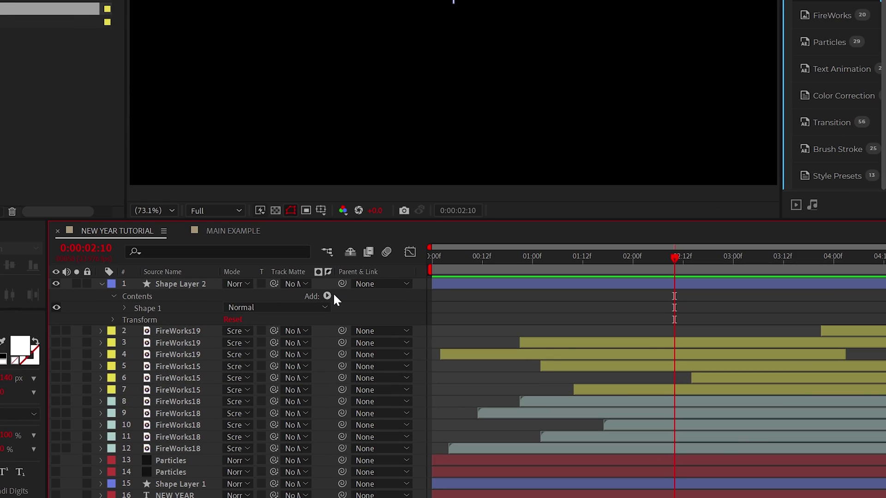
- Add a Repeater with 9 copies, Position 0,0 and Rotation 360/9 to fan the line into a starburst
left_click(329, 297)
left_click(280, 491)
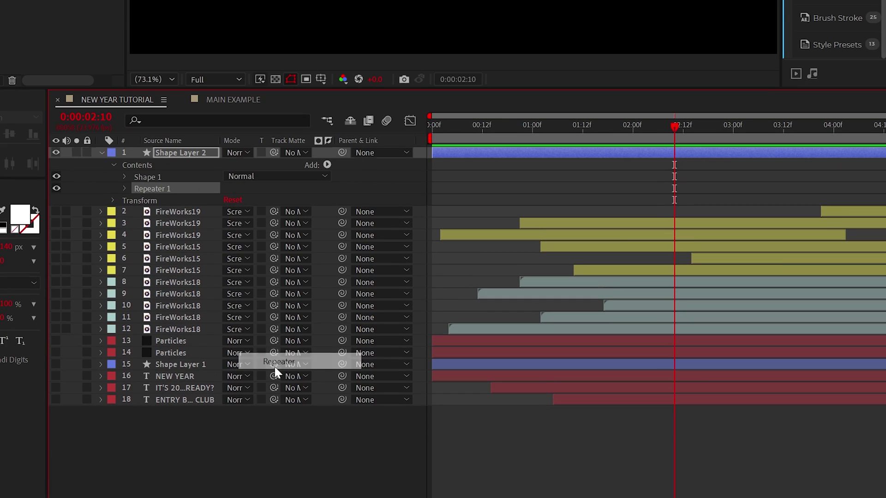
left_click(124, 188)
left_click_drag(285, 397, 311, 396)
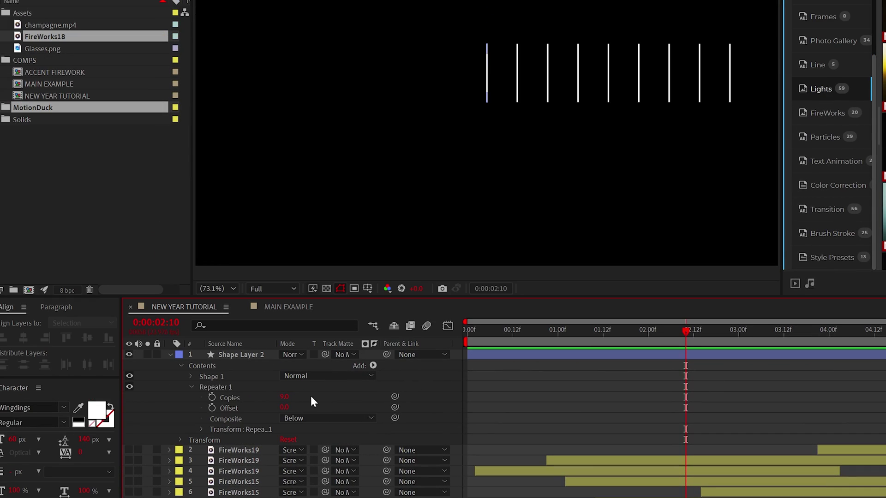
left_click(201, 429)
left_click(288, 451)
left_click_drag(293, 437, 303, 436)
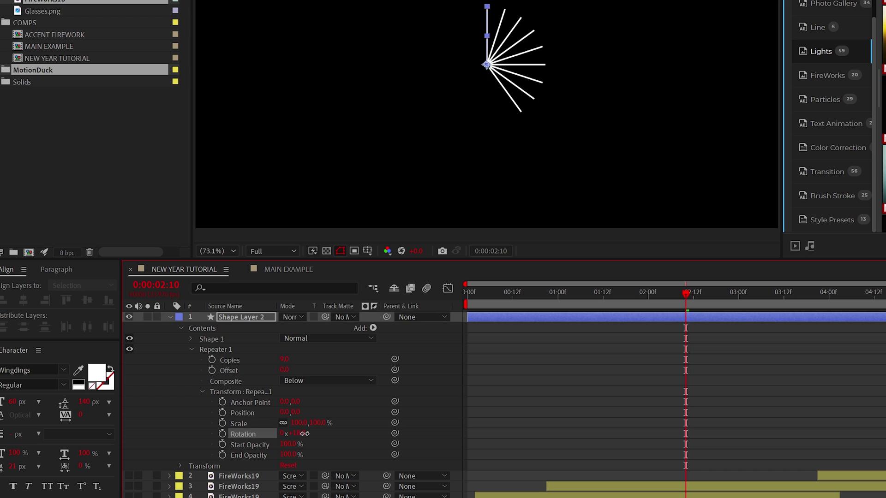
type("60/9")
key("Return")
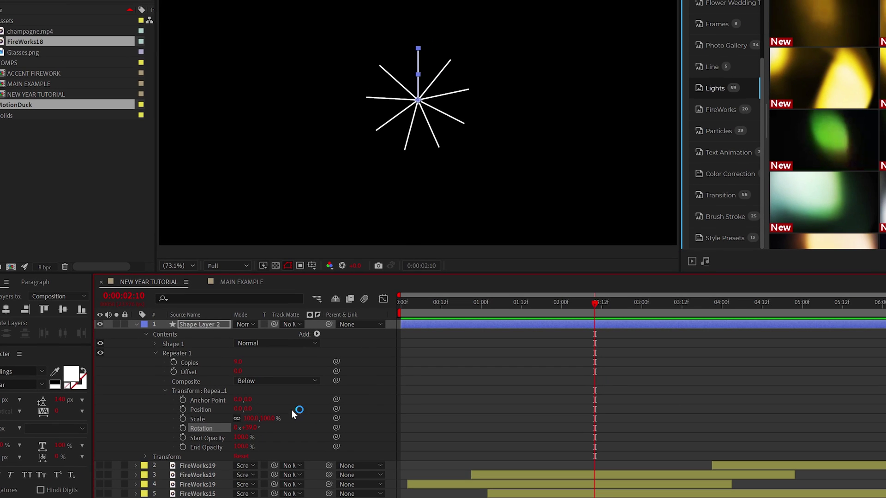
left_click(156, 352)
- Add Trim Paths and keyframe End and Start from 0 to 100% so the lines burst out and vanish
left_click(316, 335)
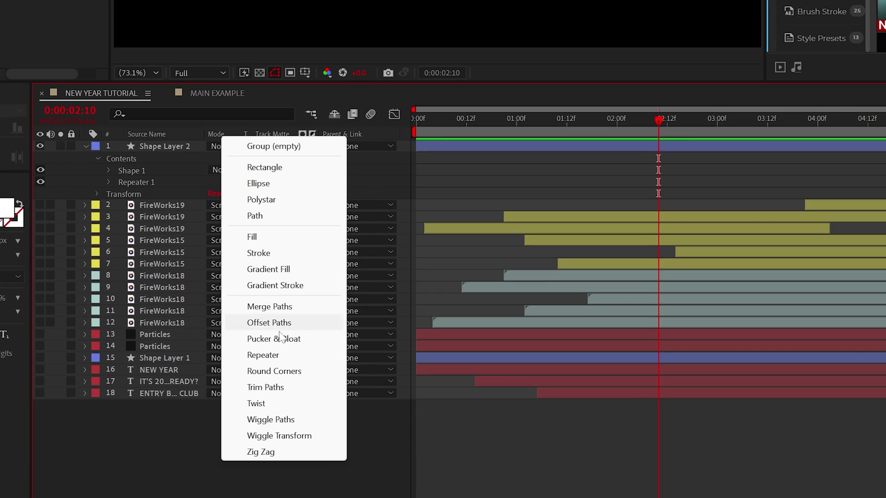
left_click(267, 387)
left_click(108, 182)
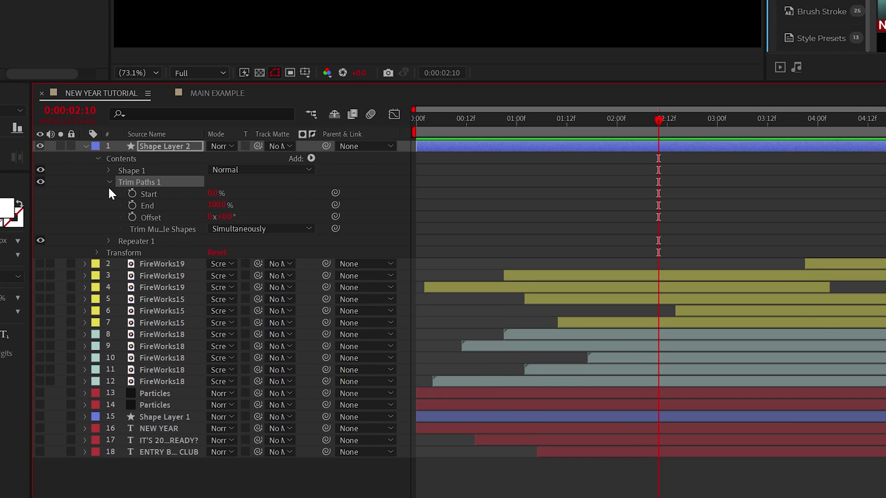
left_click(132, 205)
left_click_drag(215, 205, 173, 204)
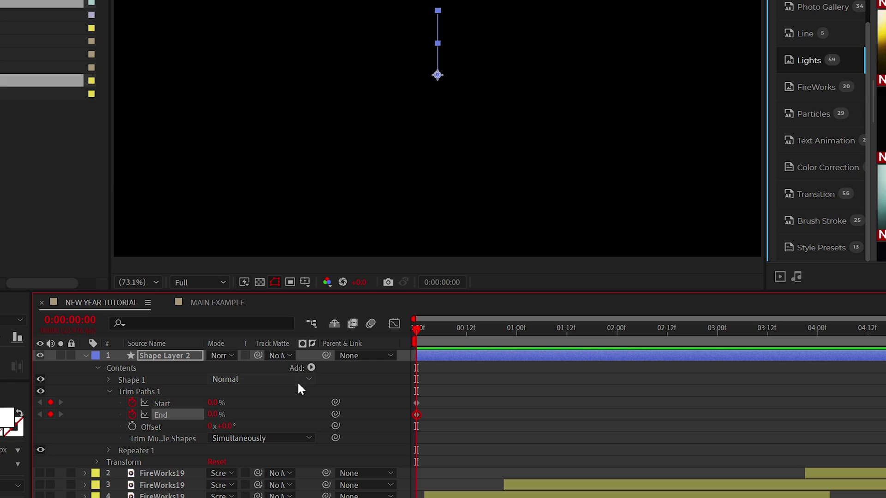
left_click(215, 403)
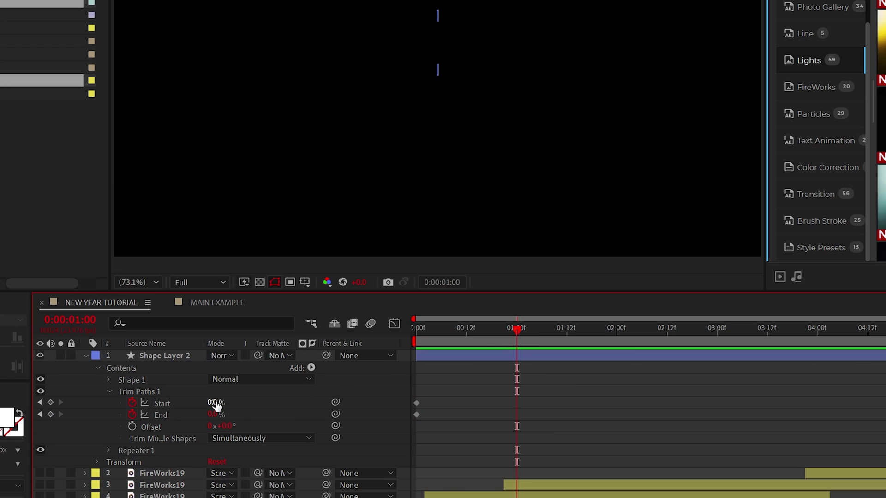
type("100")
key("Return")
mouse_move(211, 419)
left_mouse_down()
mouse_move(451, 426)
mouse_move(465, 415)
left_mouse_up()
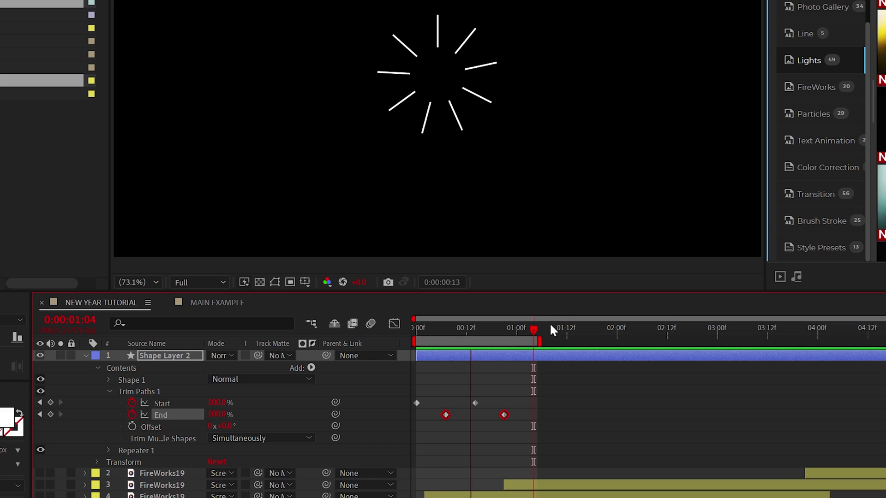
- Duplicate the starburst layer, offset it later and change its stroke colour to red
key("ctrl+d")
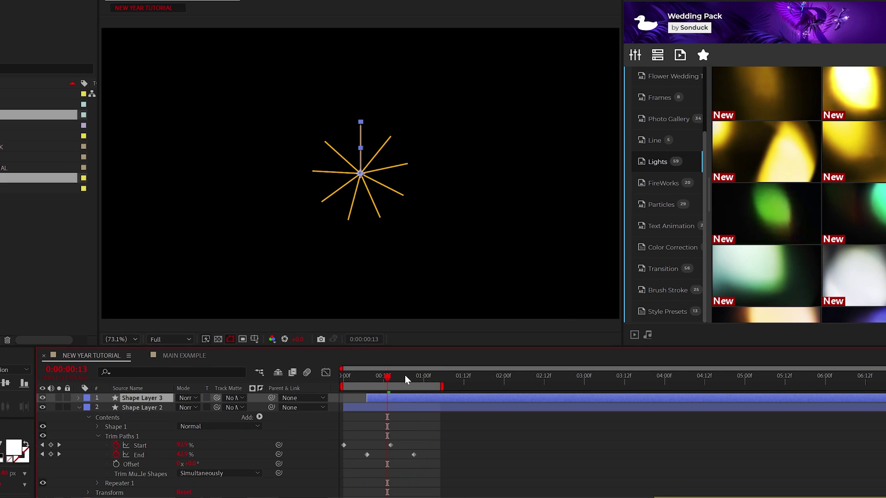
left_click_drag(406, 376, 414, 376)
left_click(393, 26)
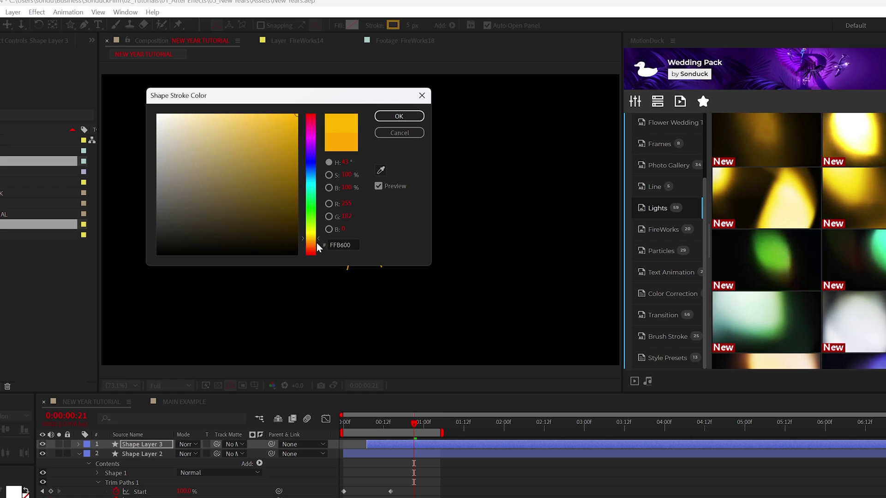
left_click_drag(317, 246, 317, 254)
left_click(399, 116)
key("Home")
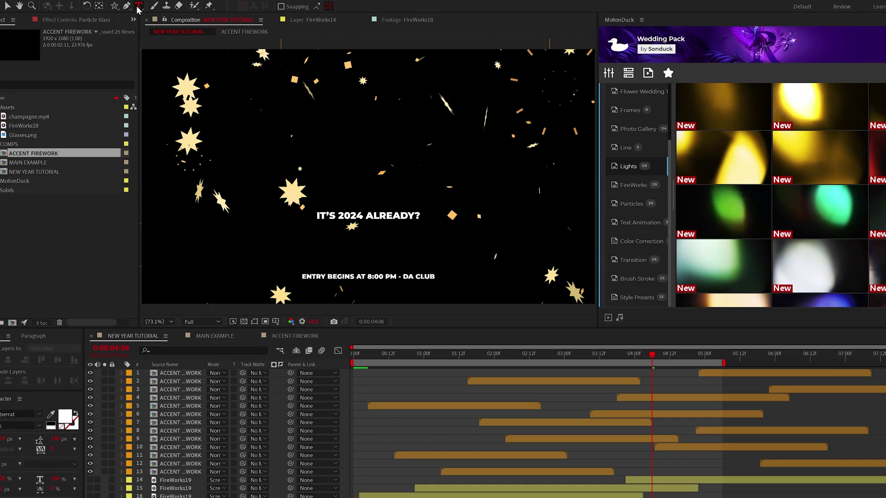
- Apply Gradient Ramp and CC Light Sweep from the Generate effects to the NEW YEAR title
left_click(346, 147)
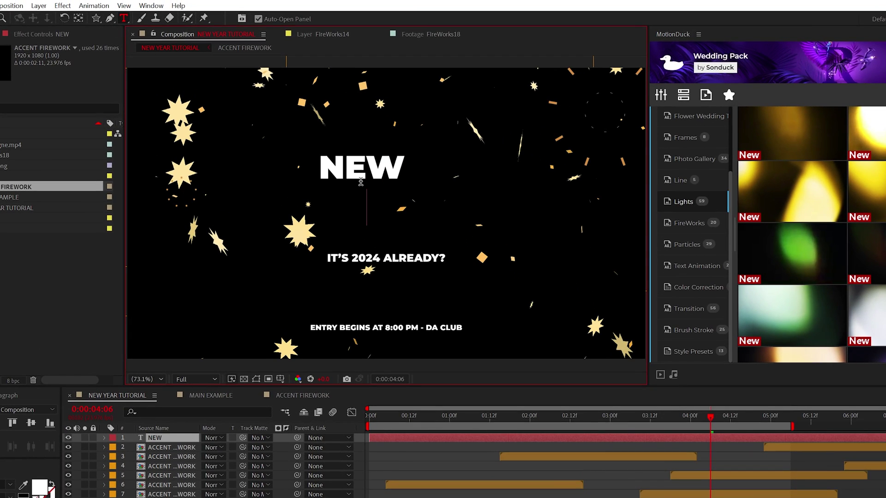
type("YEAR")
left_click(62, 6)
mouse_move(84, 195)
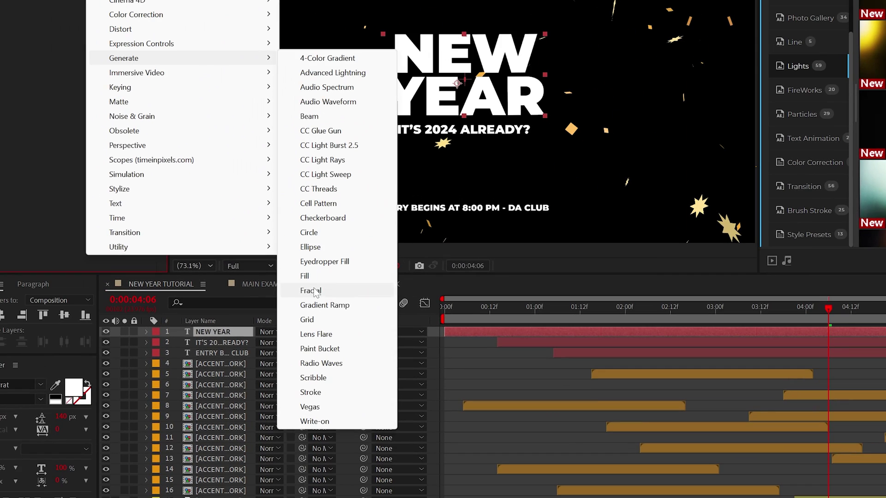
left_click(325, 306)
left_click(99, 8)
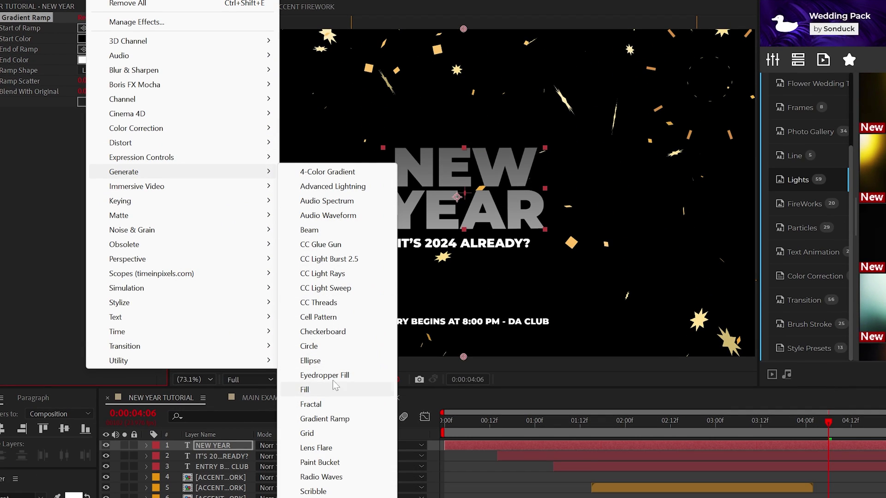
mouse_move(124, 221)
left_click(319, 339)
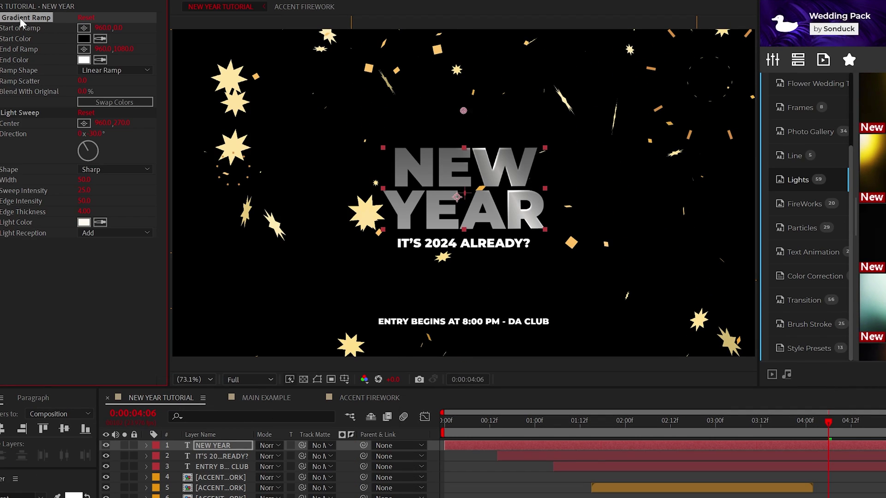
- Place the gradient's start point on the title and its end point to the right of it
left_click(111, 55)
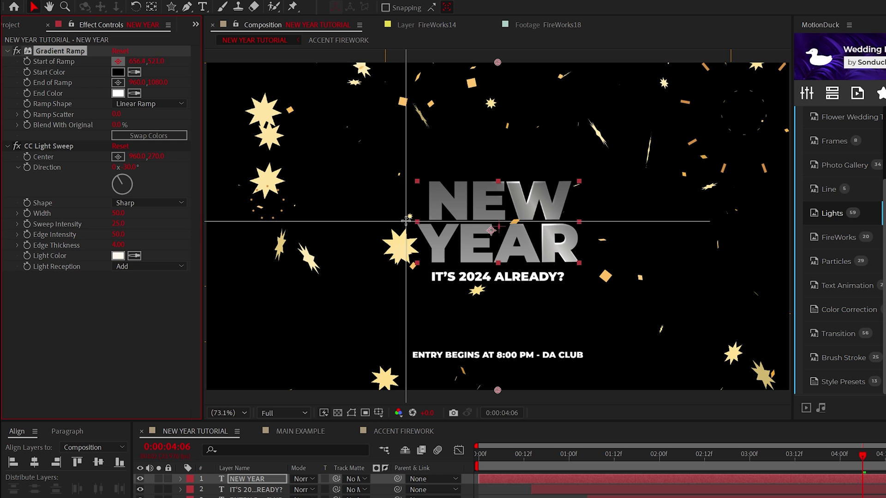
left_click(408, 228)
left_click(118, 83)
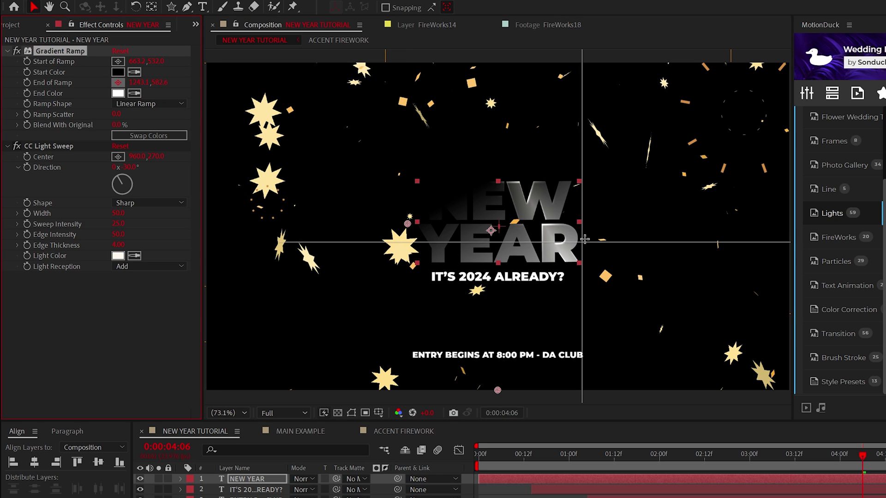
- Set the gradient Start Color to dark brown 623300 and the End Color to a light orange
left_click(584, 223)
left_click(118, 72)
type("623300")
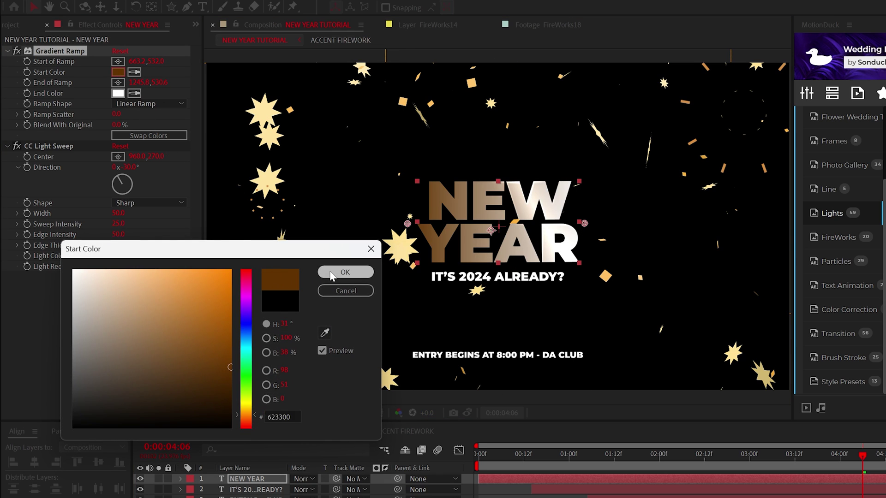
left_click(331, 273)
left_click(118, 93)
left_click_drag(226, 381, 185, 239)
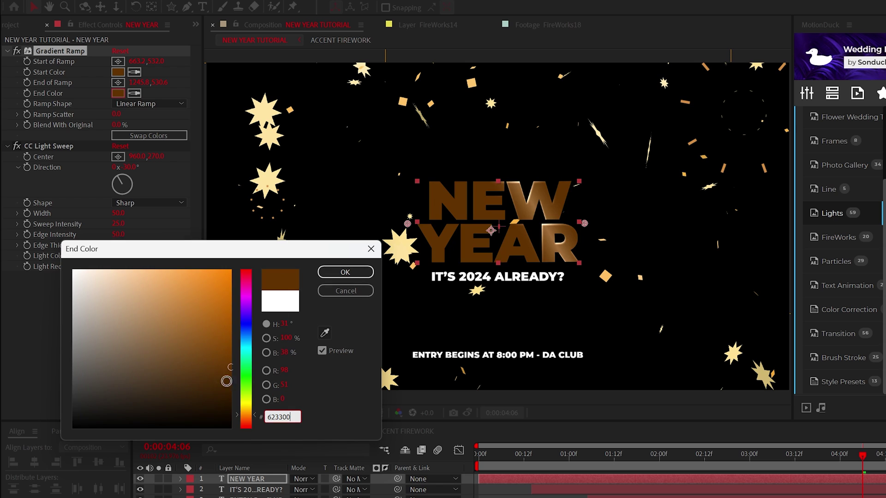
left_click(345, 273)
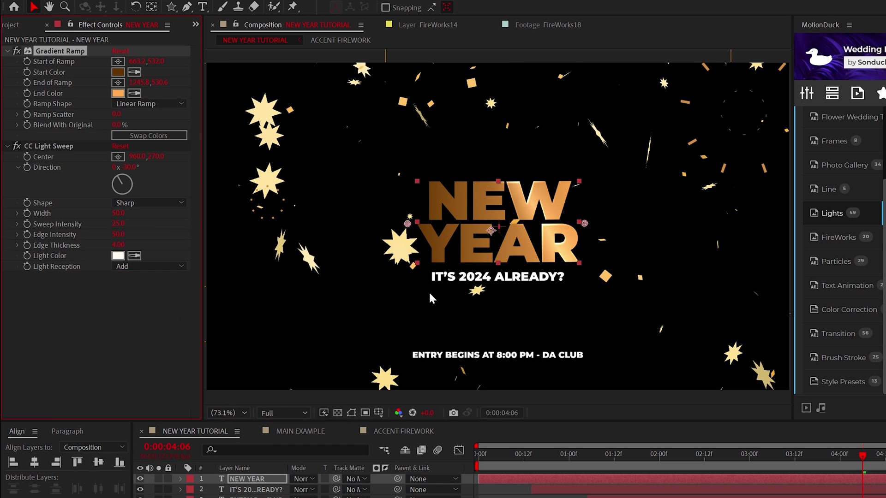
- Move the light sweep centre to the right of NEW and set its Direction to 0° straight up
left_click(477, 454)
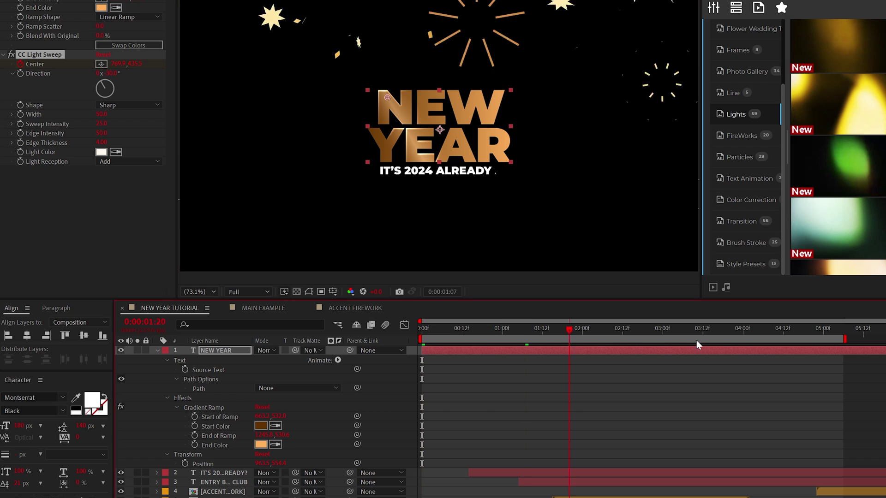
left_click_drag(388, 98, 510, 98)
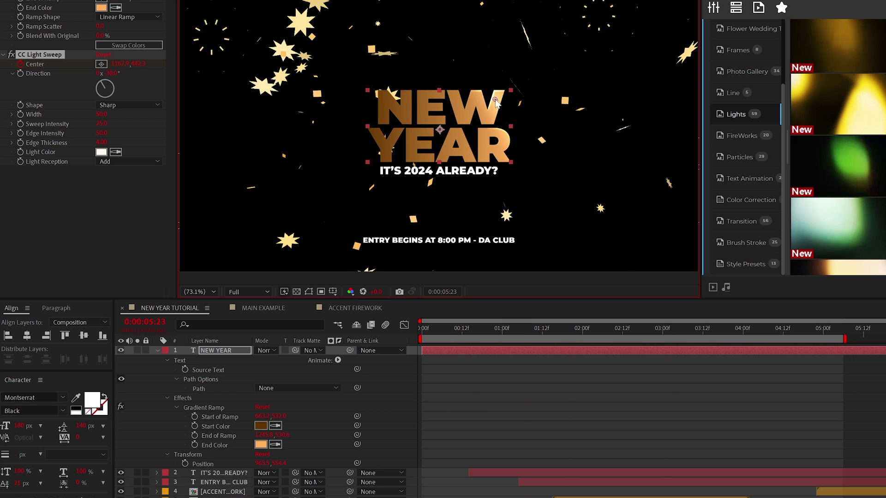
left_click_drag(789, 340, 646, 336)
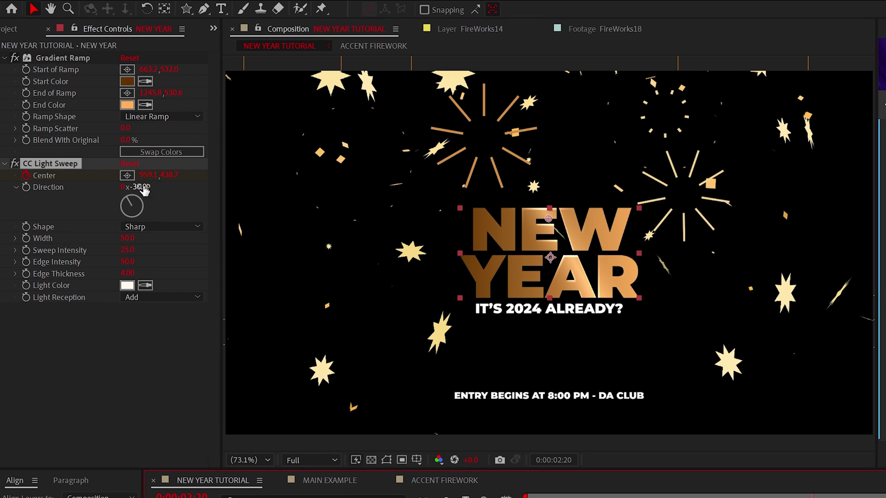
left_click(177, 329)
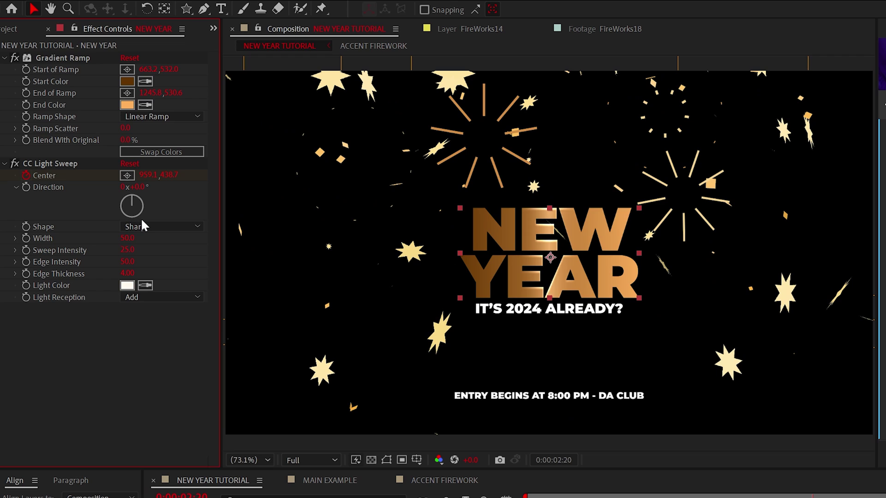
- Set the sweep Shape to Smooth, Sweep Intensity 50, and begin editing Edge Intensity
left_click(142, 226)
left_click(160, 259)
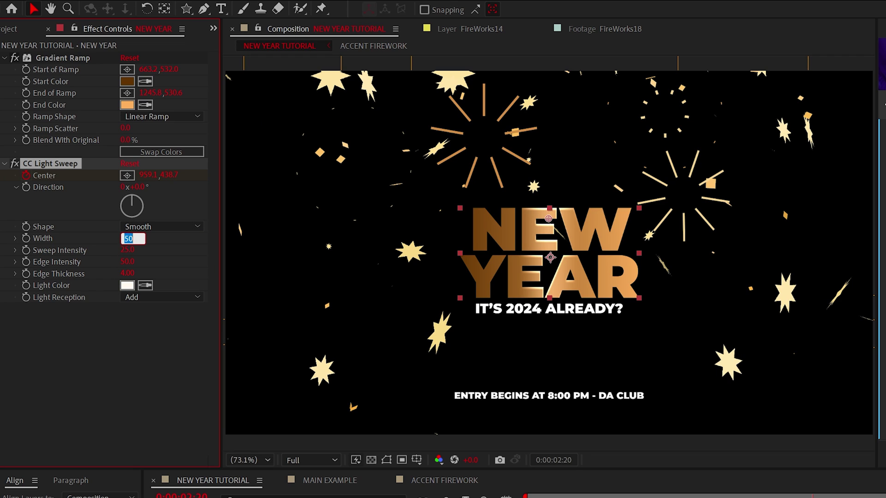
type("100")
left_click(127, 250)
type("5")
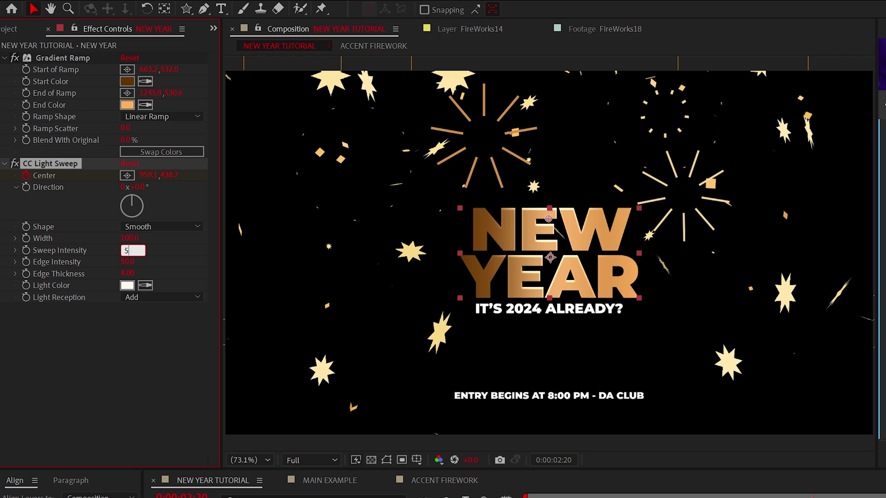
left_click(118, 340)
left_click(129, 262)
type("1")
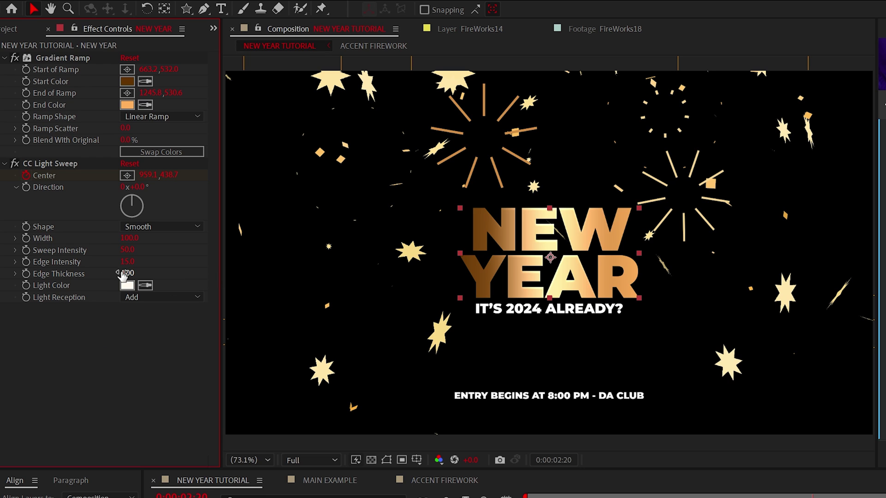
- Preview the comp, then expand Animation Presets > Text > Animate In in Effects & Presets
key("space")
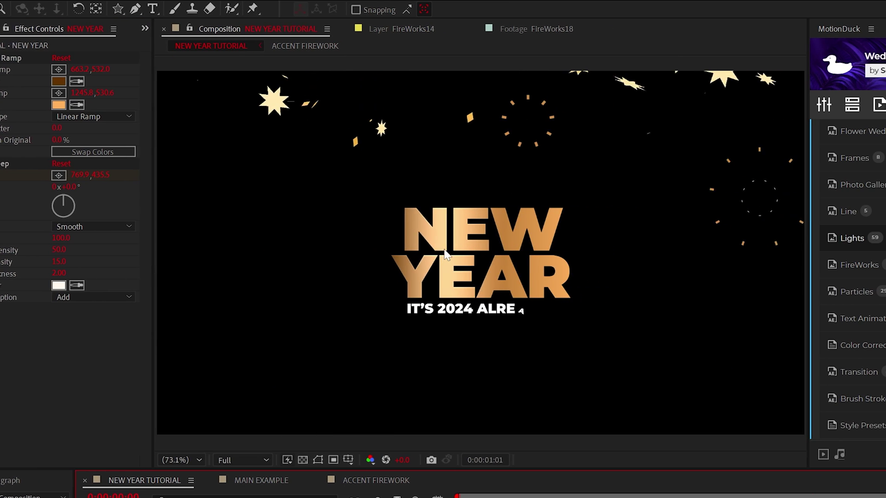
key("ctrl+5")
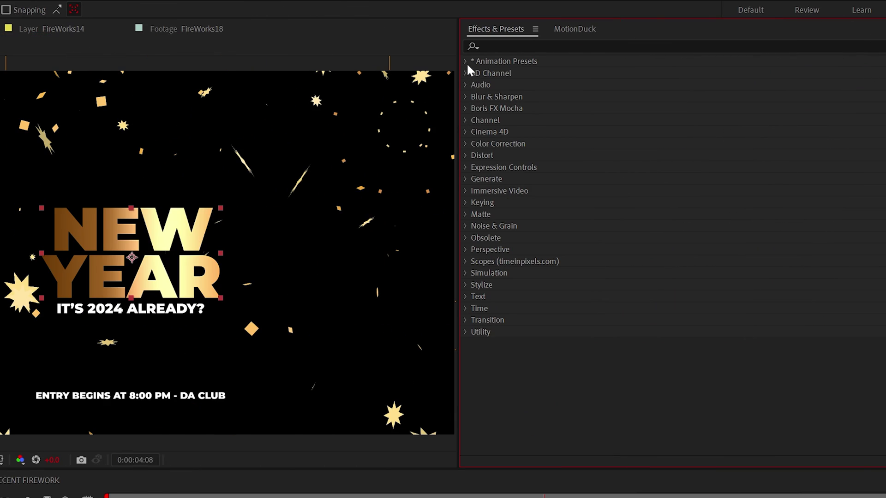
left_click(465, 62)
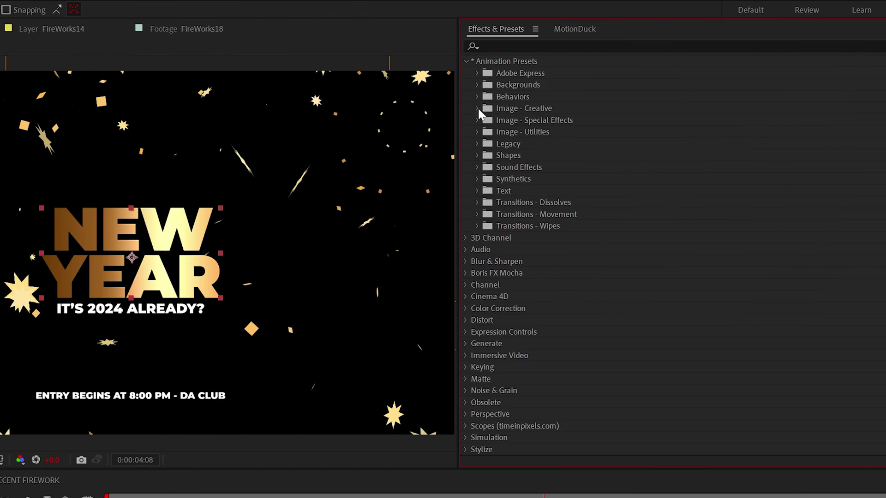
left_click(477, 190)
left_click(488, 214)
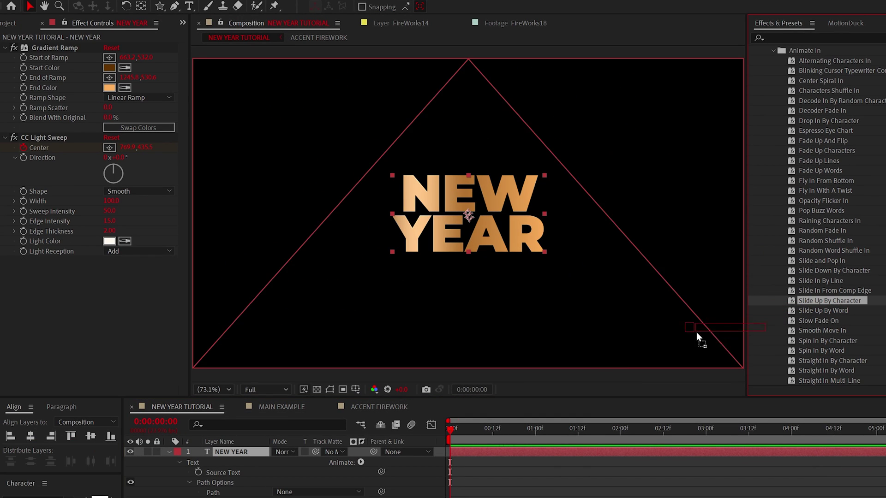
- Apply Slide Up By Character to NEW YEAR, reveal its keyframes and Easy Ease them
left_click_drag(818, 308, 472, 453)
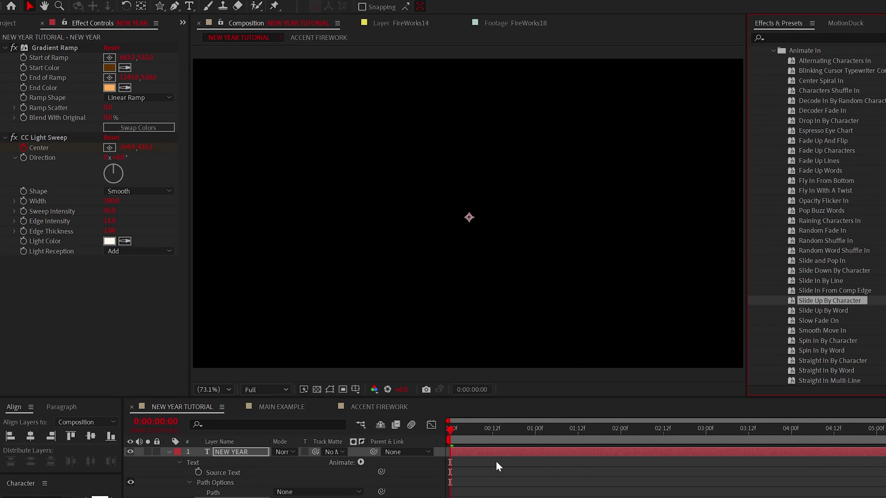
key("u")
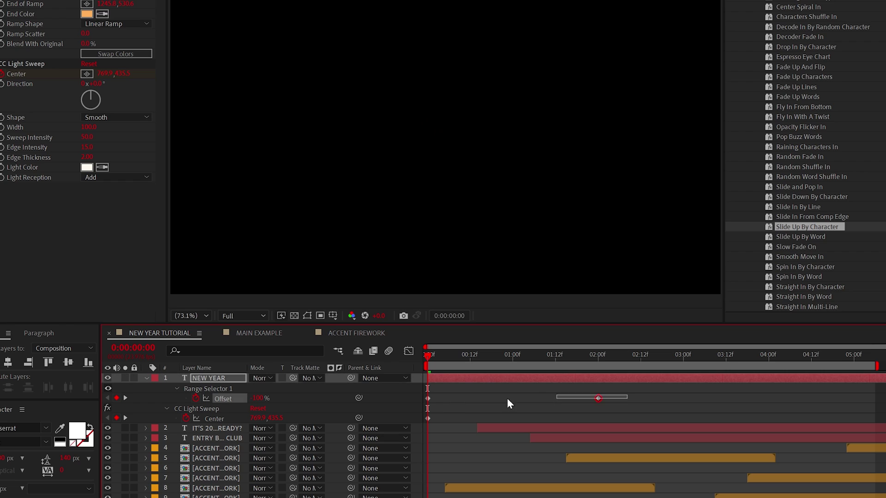
key("F9")
- Drag the last Offset keyframe earlier so the letters finish sliding in sooner
left_click(486, 355)
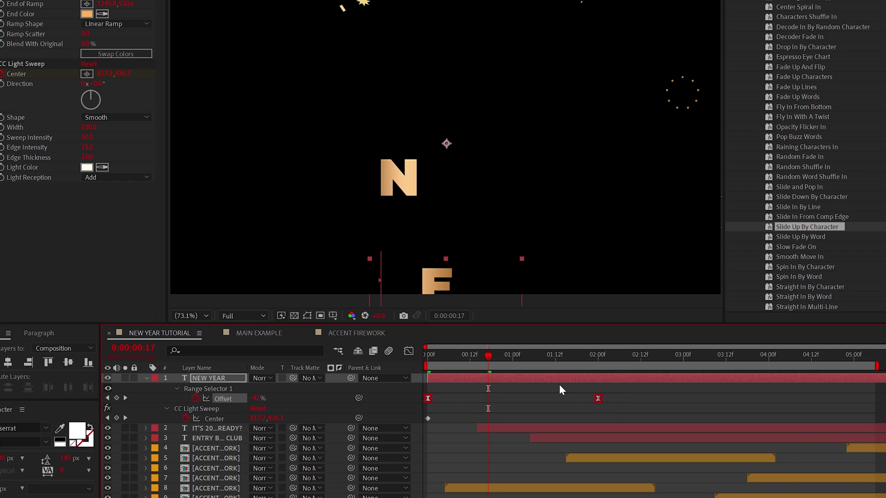
left_click(598, 395)
left_click_drag(595, 399, 512, 399)
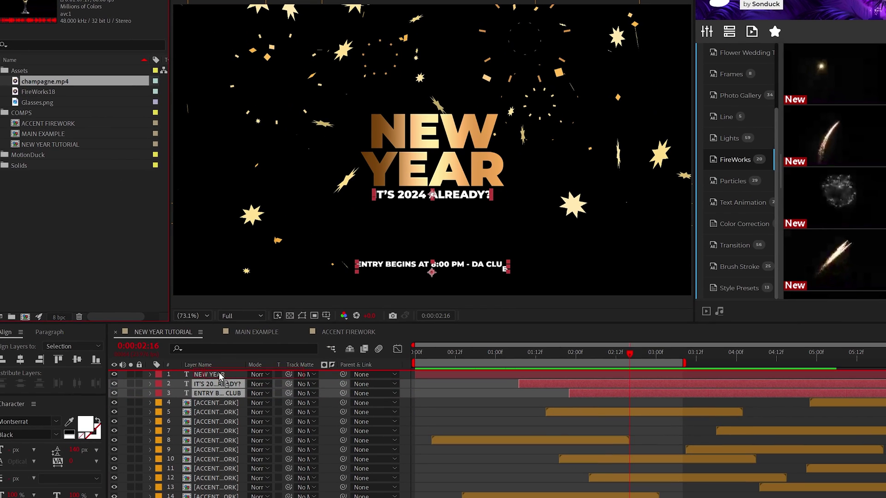
- Add champagne.mp4 to the comp and key out its black background with Extract, Black Point 11
key("ctrl+/")
key("s")
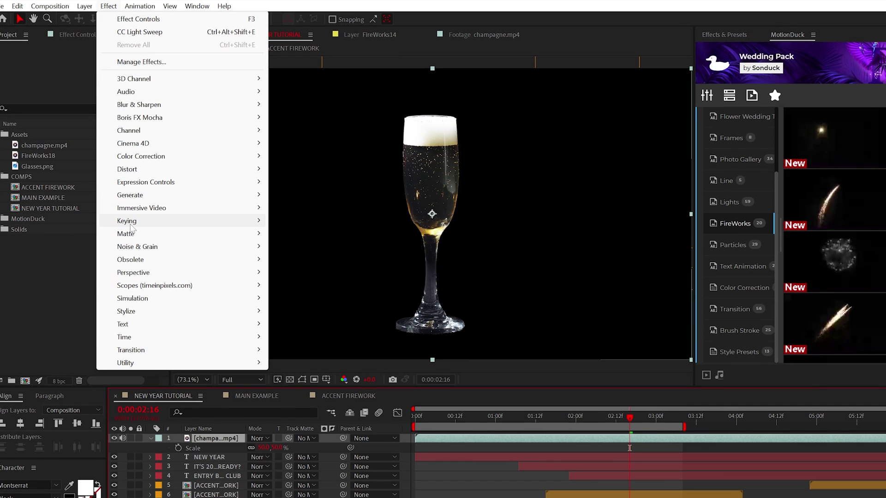
mouse_move(127, 221)
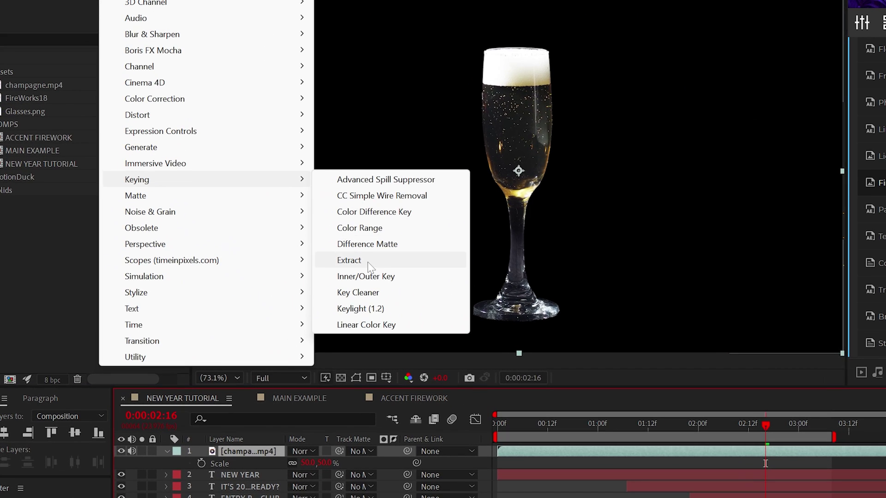
left_click(368, 264)
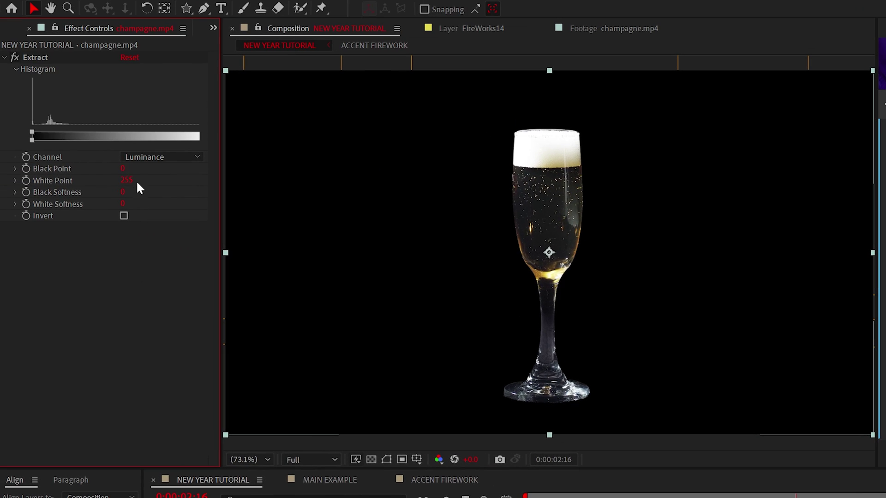
key("Return")
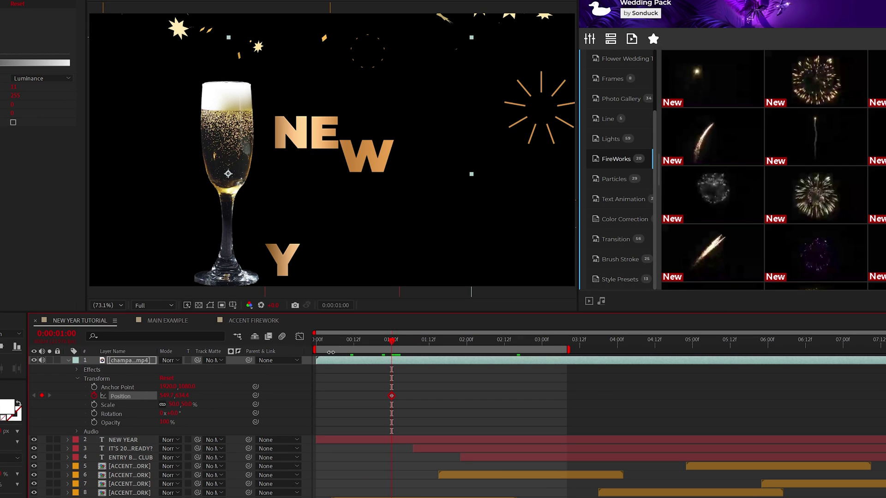
- At frame 0 keyframe the glass Position and drag it down below the comp, out of frame
key("Home")
left_click_drag(182, 395, 631, 381)
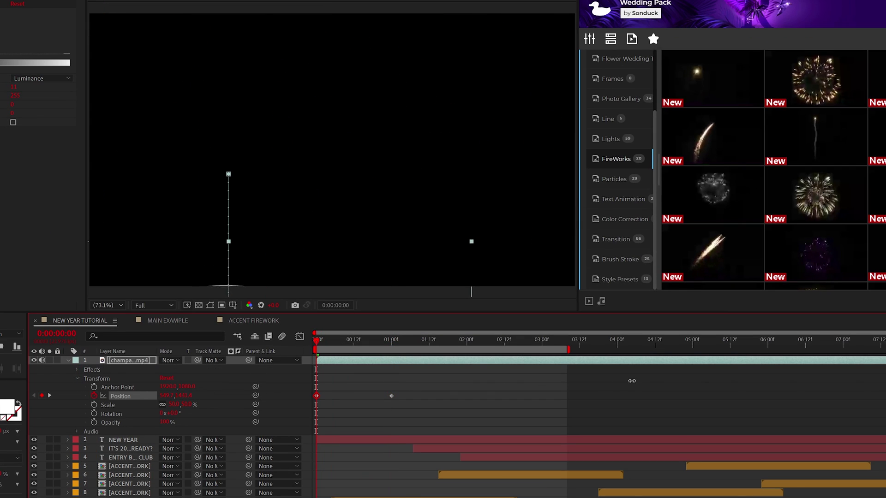